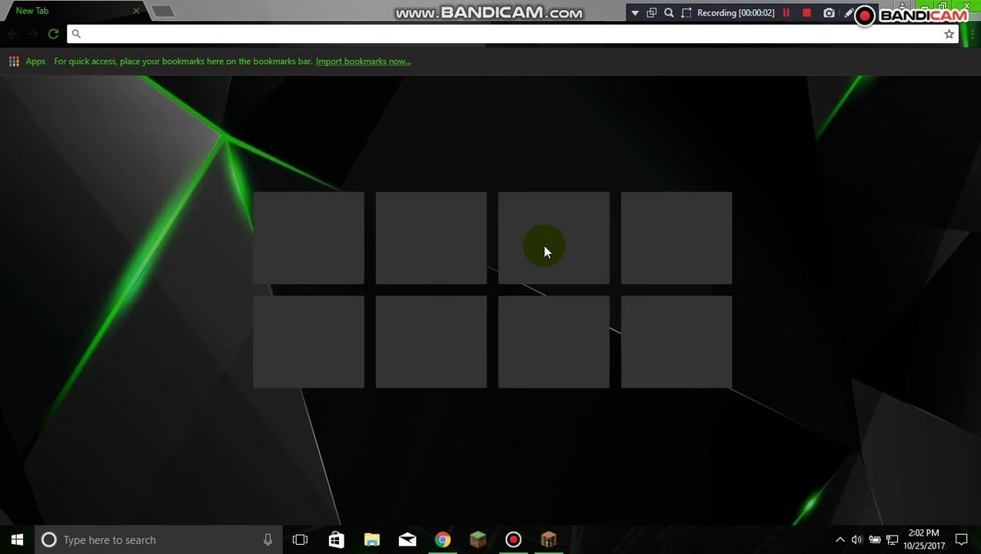
click(326, 32)
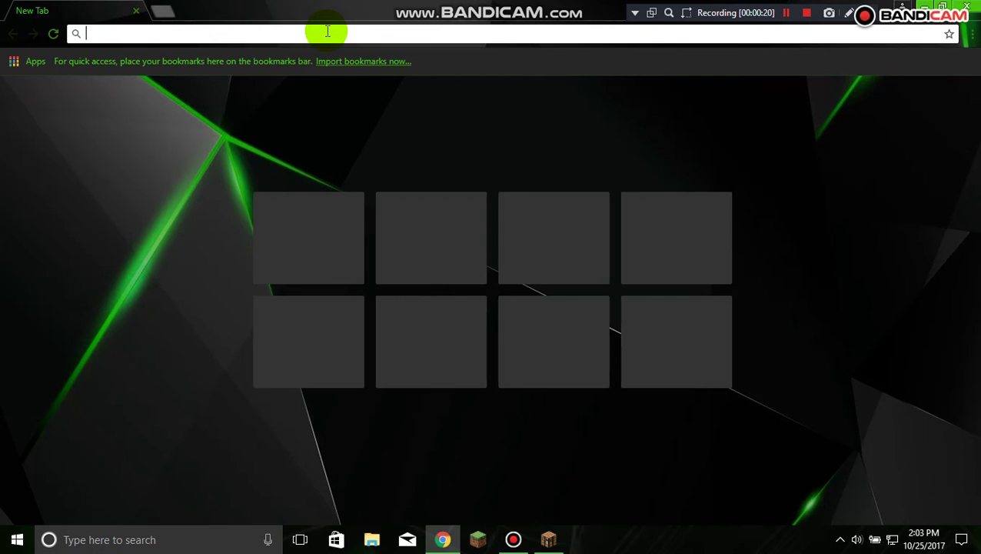
text(skinde)
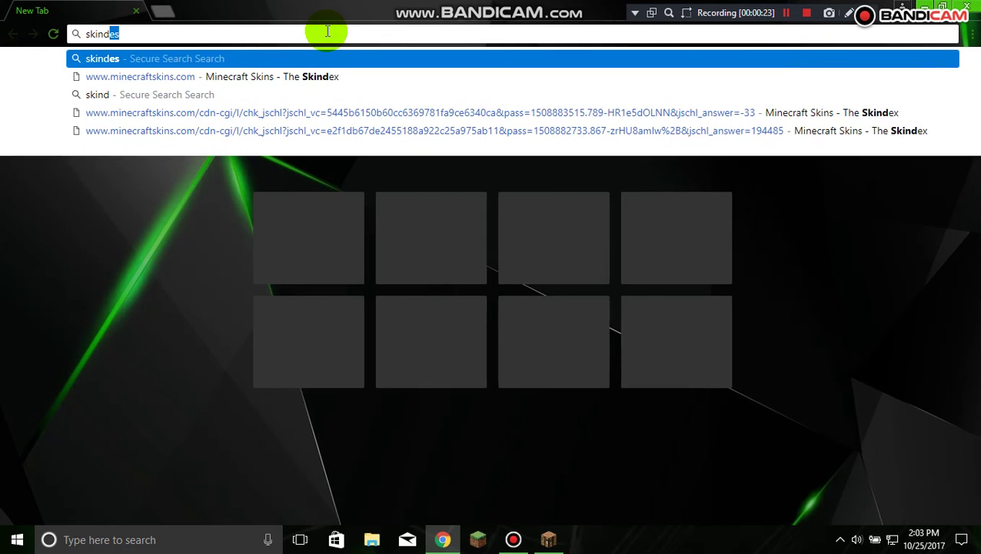
text(x.com)
key(Return)
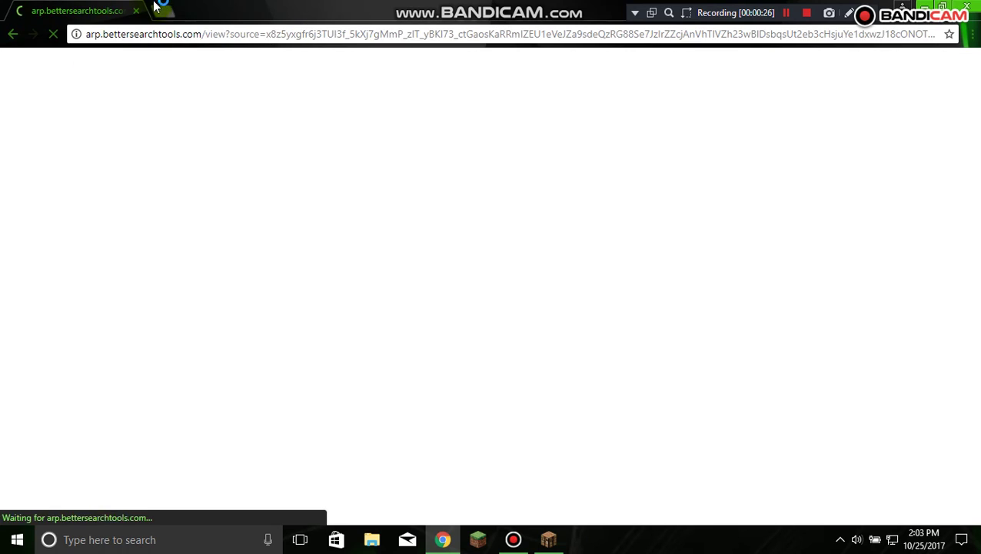
click(156, 11)
click(136, 11)
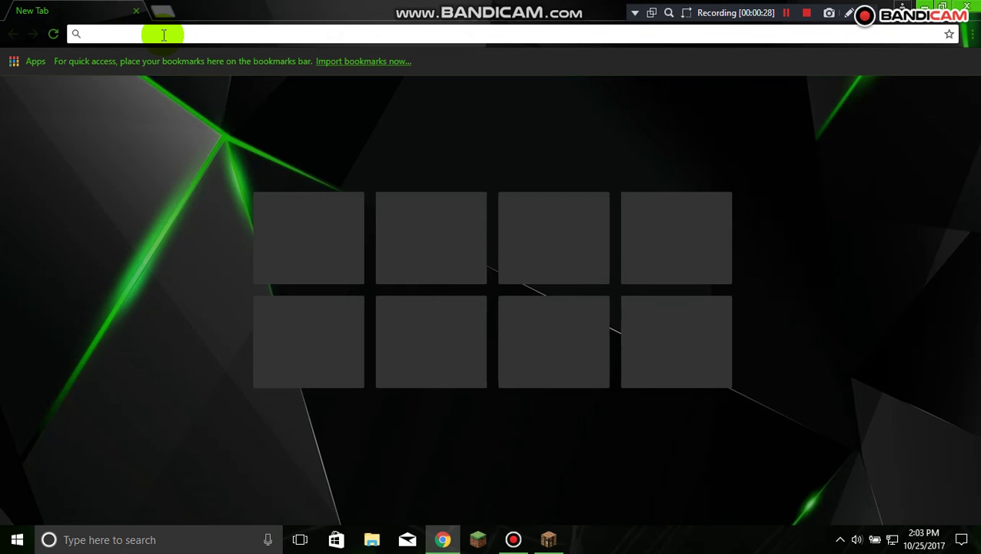
text(www.mi)
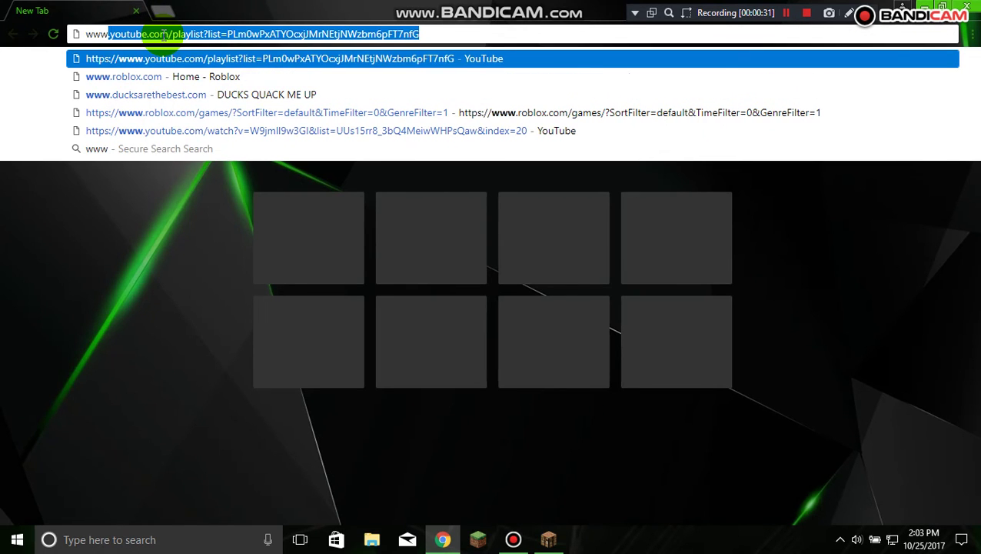
text(necraftskins.co)
key(Return)
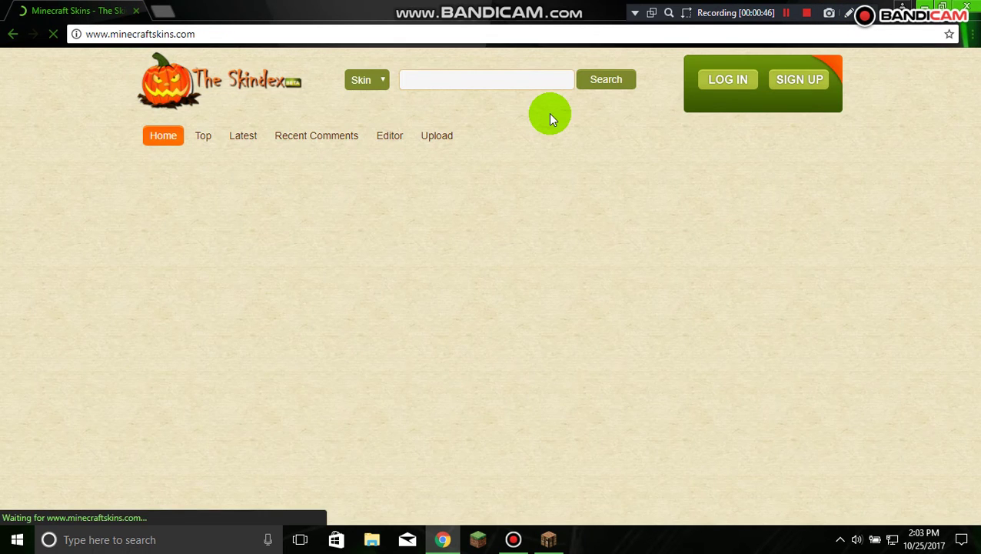
Step: Close the video advertisement, browse the Latest Skins on the home page and open the Bob skin's page
scroll(732, 144, down, 2)
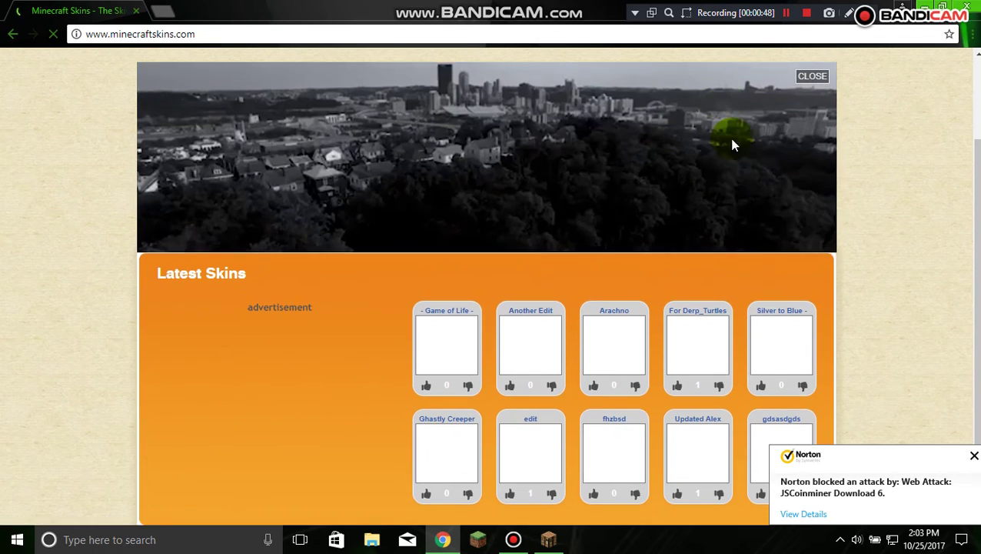
click(811, 75)
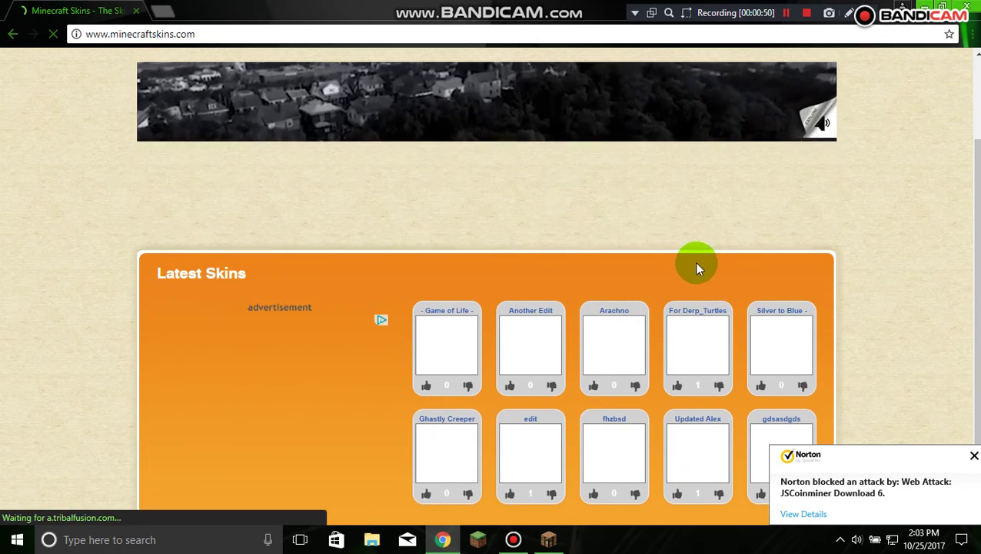
scroll(657, 298, down, 2)
scroll(656, 298, up, 1)
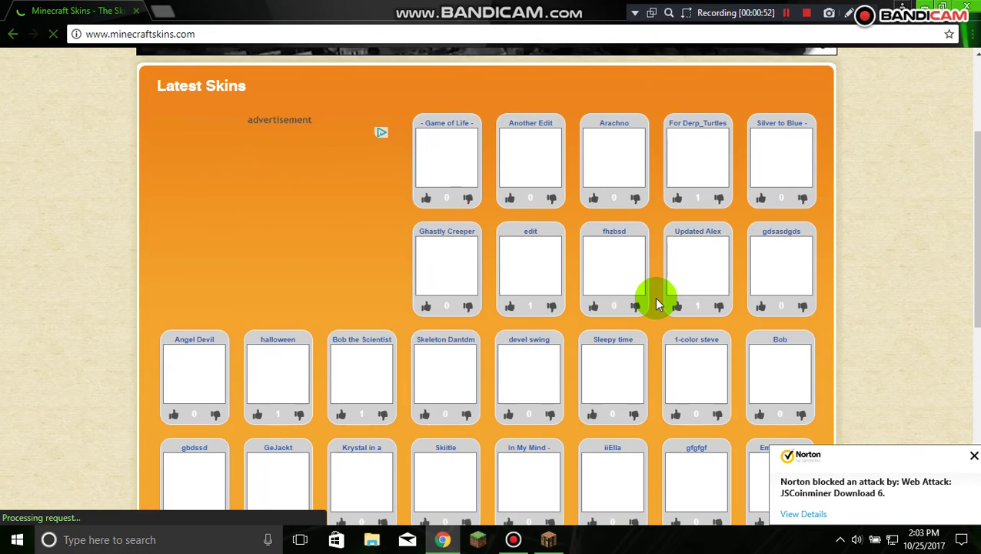
scroll(400, 238, down, 1)
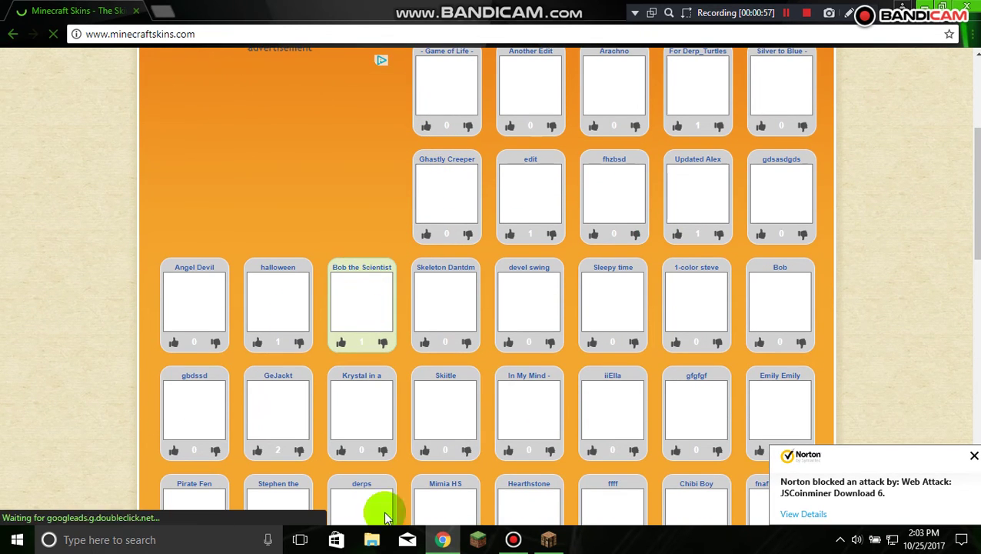
scroll(495, 456, down, 2)
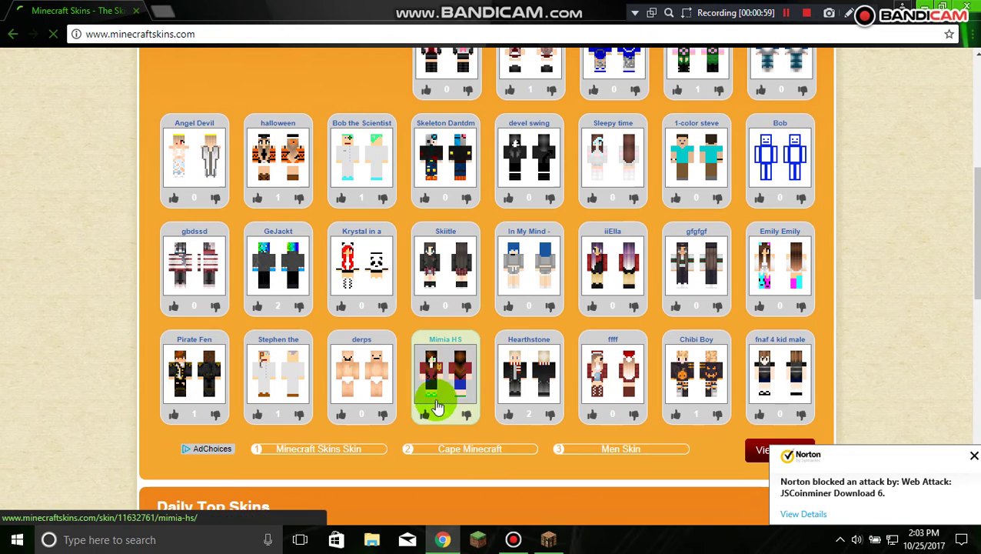
scroll(586, 377, up, 4)
scroll(585, 380, down, 3)
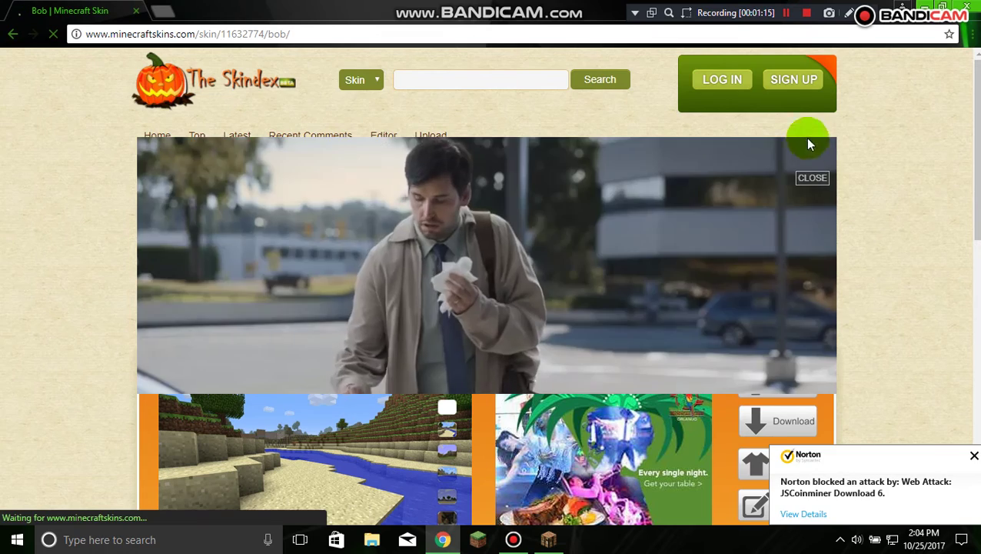
Step: Download the Bob skin as a PNG file from its skin page
scroll(805, 137, down, 4)
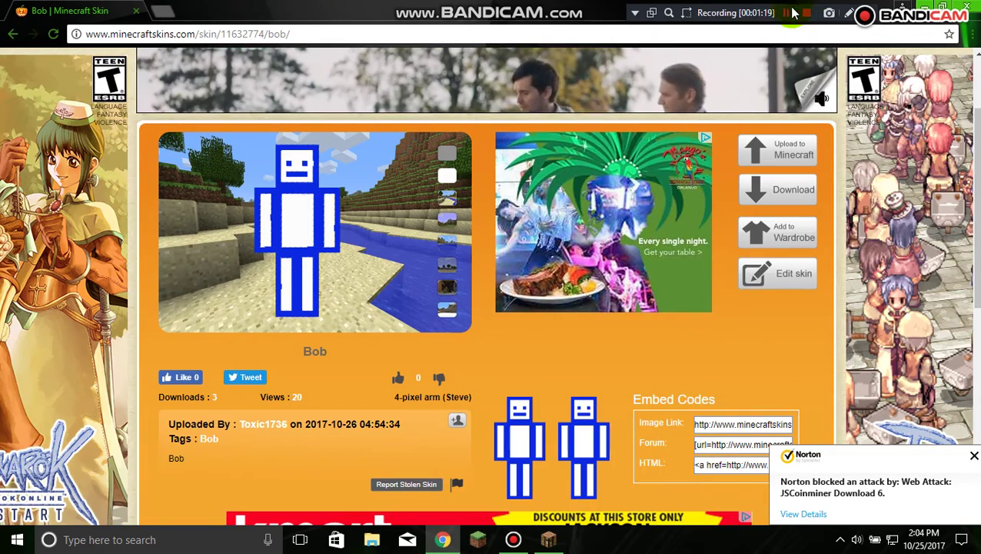
scroll(747, 57, down, 1)
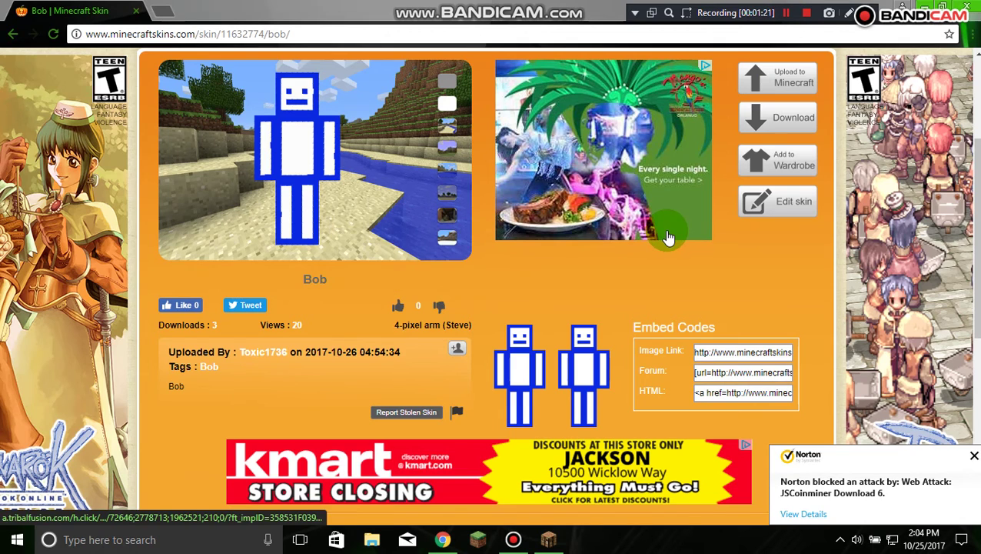
drag(351, 135, 330, 170)
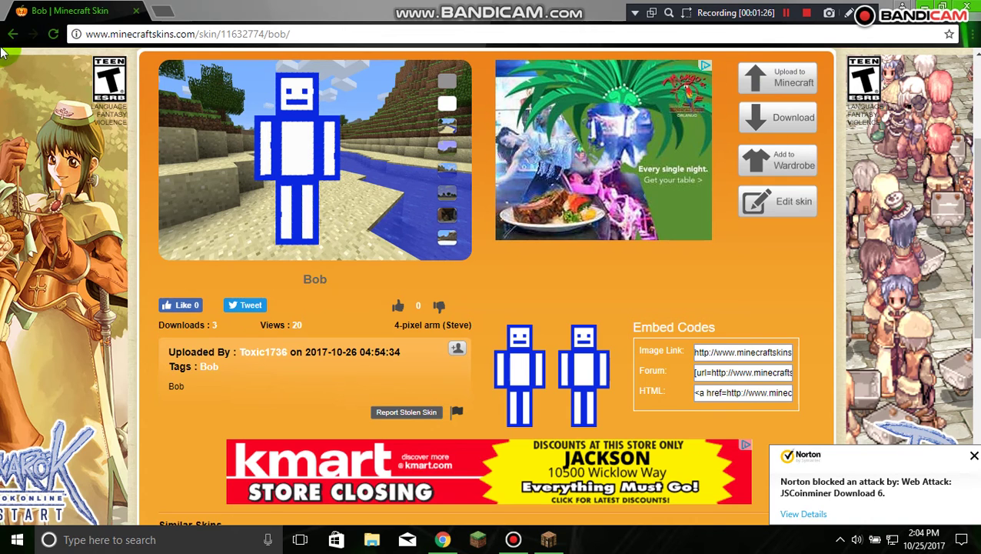
click(767, 121)
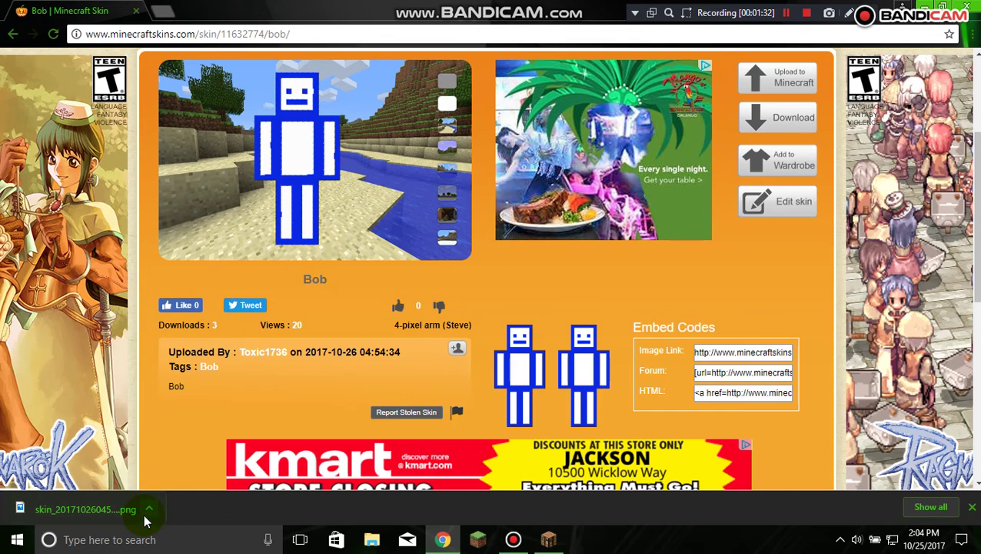
Step: Show the downloaded skin file in the Downloads folder, then minimize the folder window
click(146, 513)
click(196, 461)
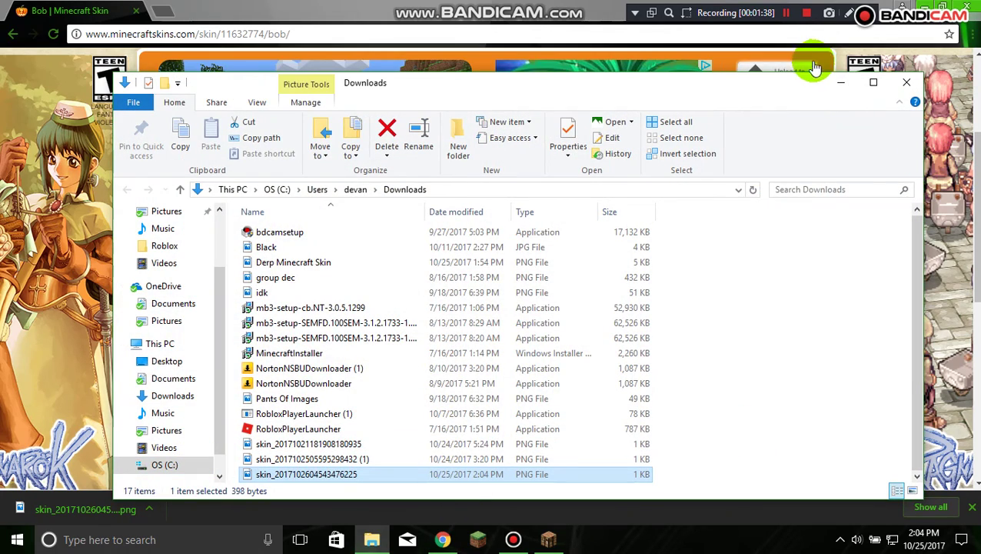
click(841, 82)
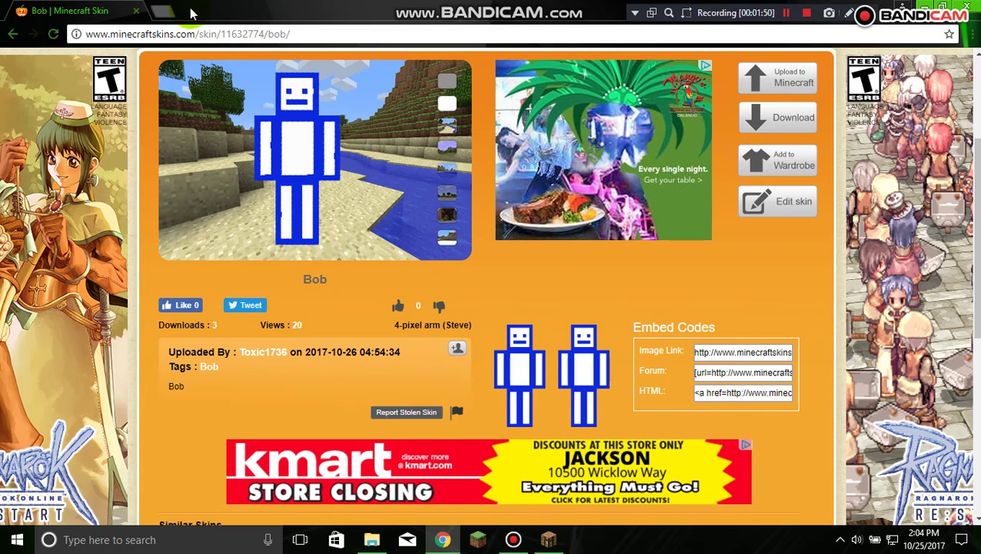
Step: Open the minecraft.net profile login page in a new browser tab
click(163, 13)
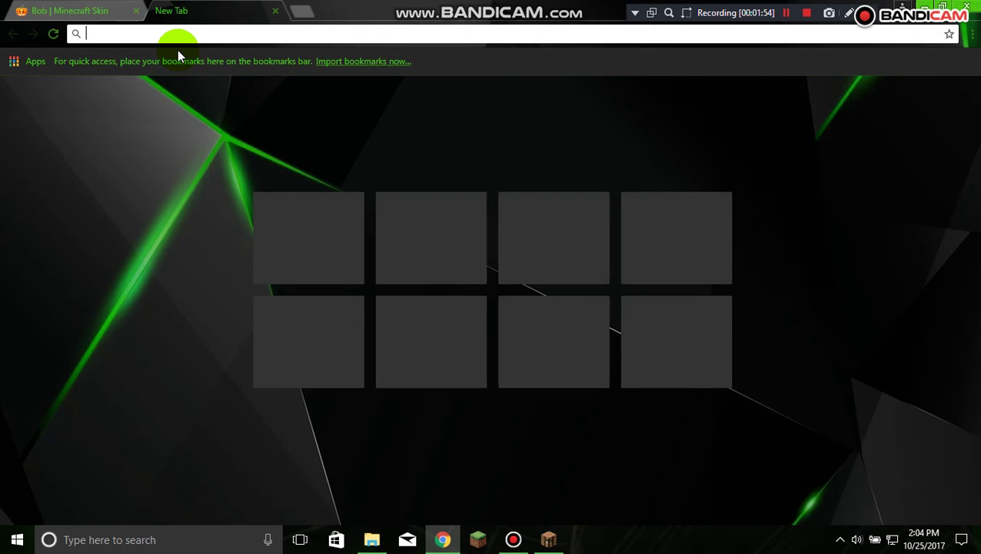
text(mine)
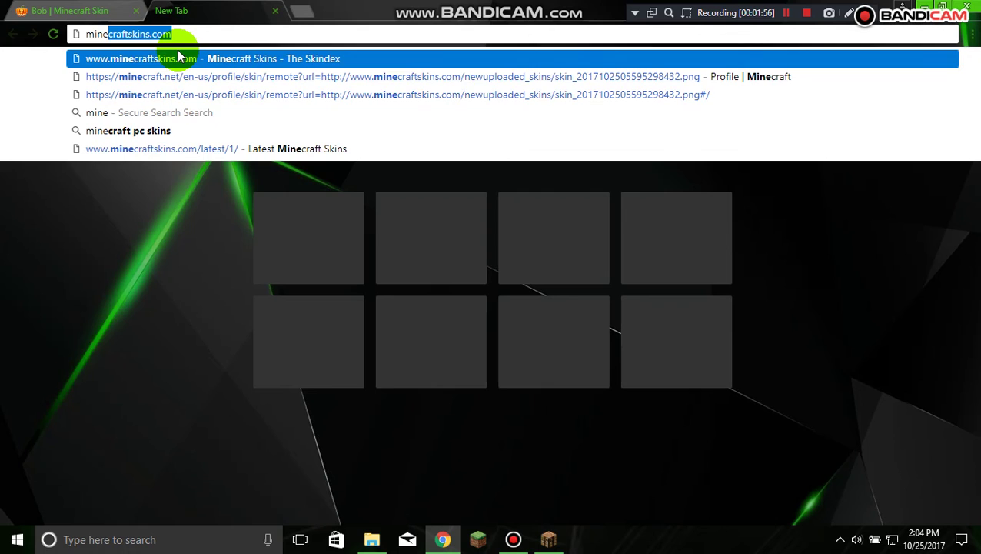
text(craft.net)
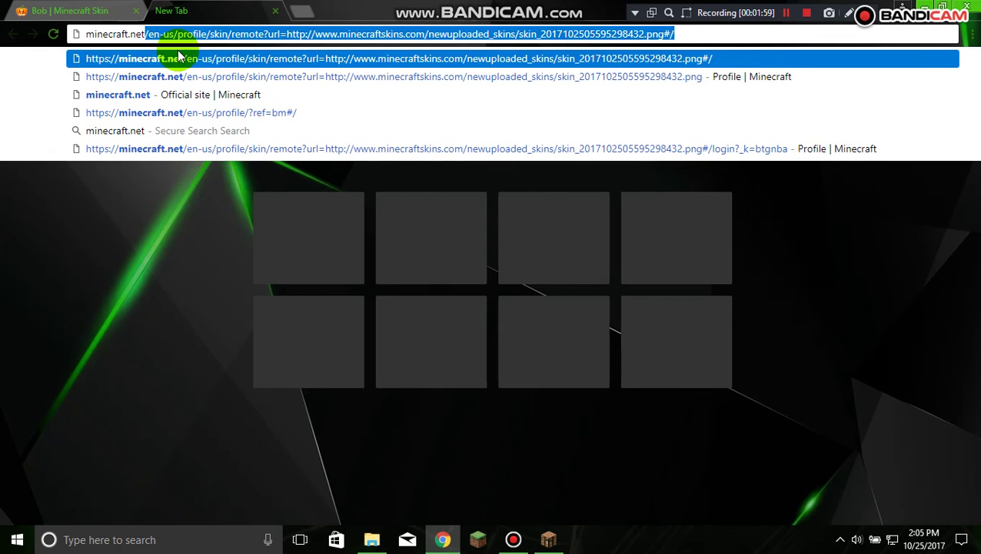
key(Return)
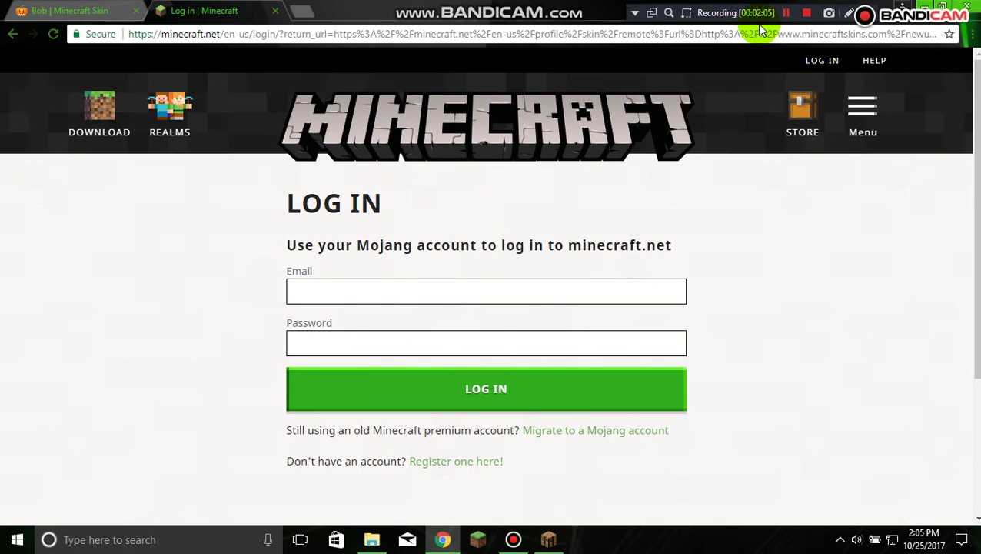
click(662, 235)
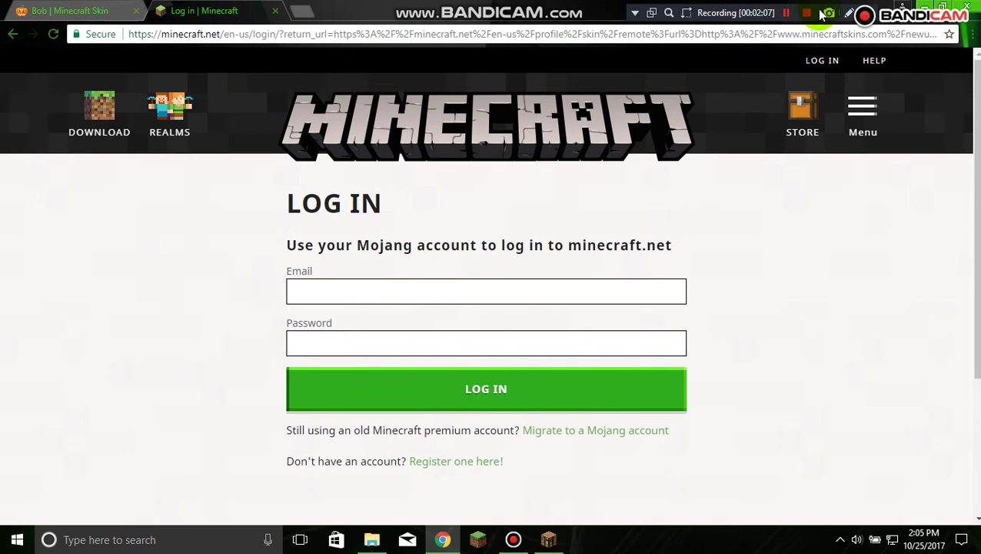
click(785, 13)
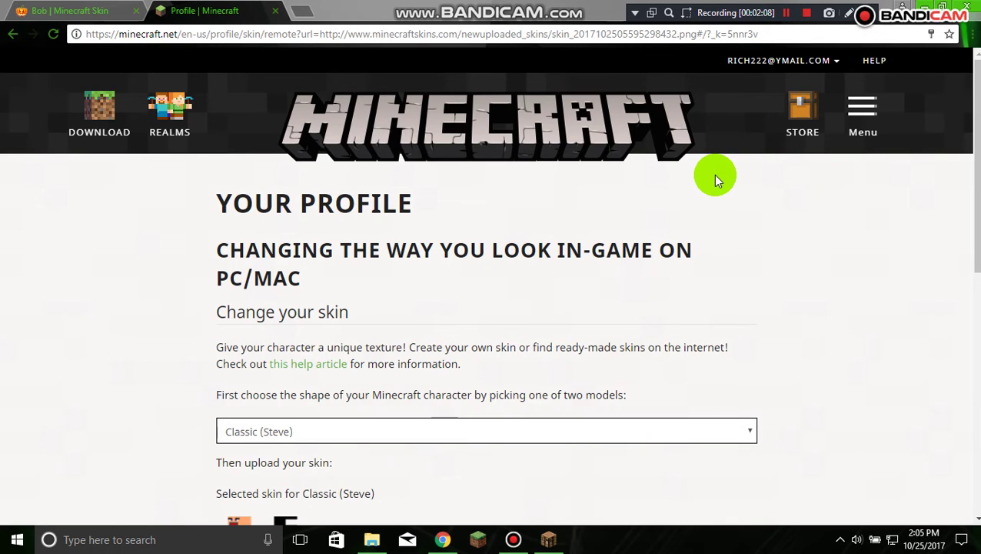
Step: Try to apply the skin already selected for the Classic (Steve) model to the Minecraft profile
scroll(545, 283, down, 3)
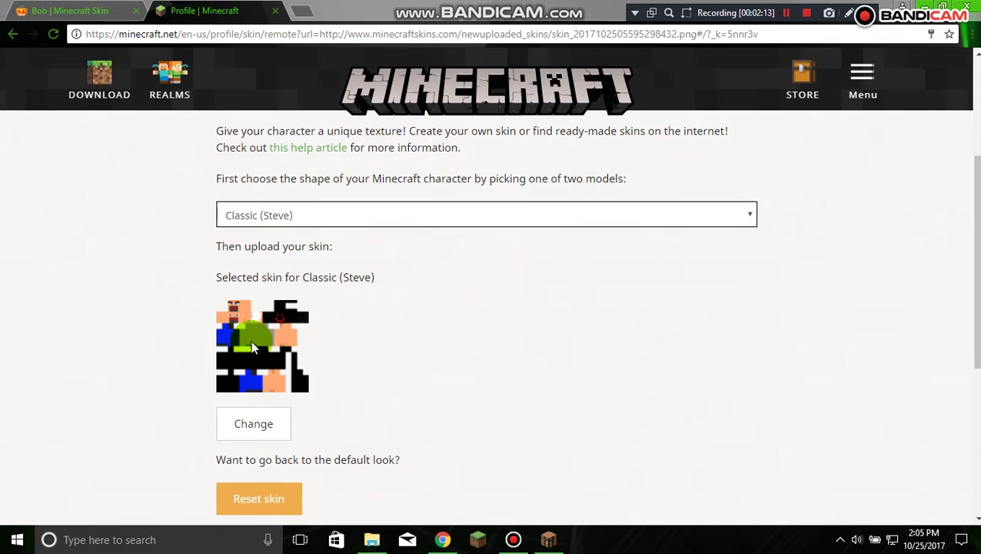
click(246, 423)
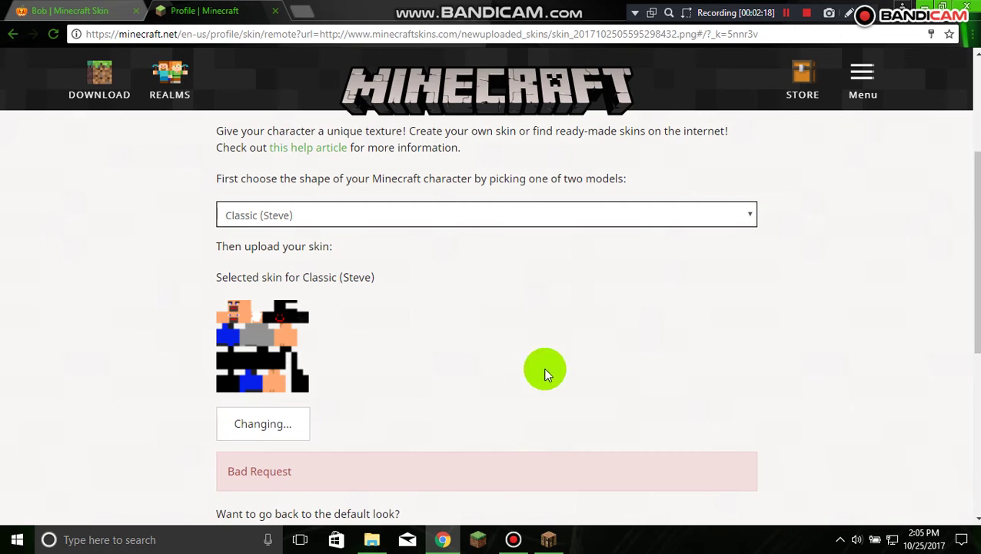
scroll(430, 380, down, 1)
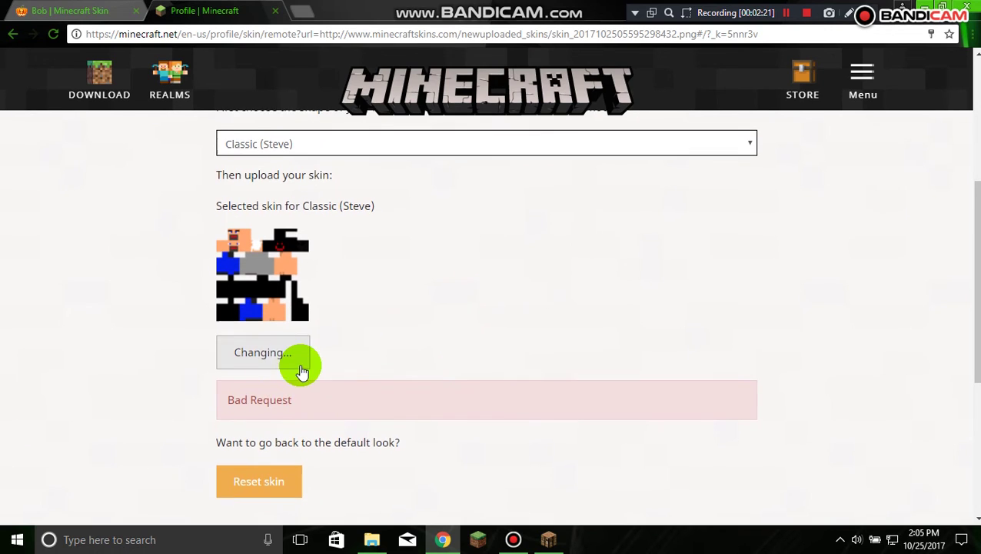
Step: Choose the Classic (Steve) model again and retry changing the profile's skin
scroll(299, 365, up, 2)
click(750, 287)
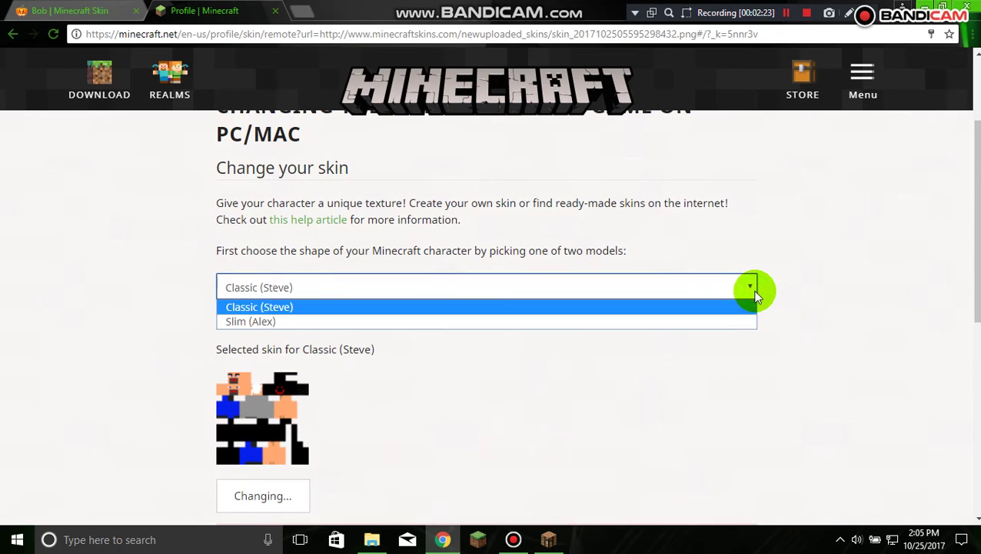
click(337, 307)
scroll(280, 415, down, 1)
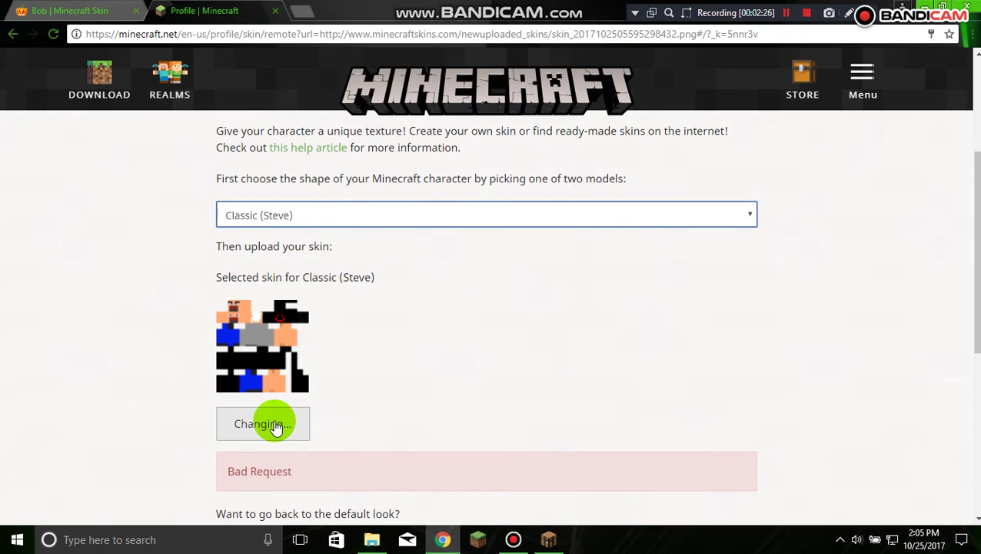
scroll(292, 423, down, 4)
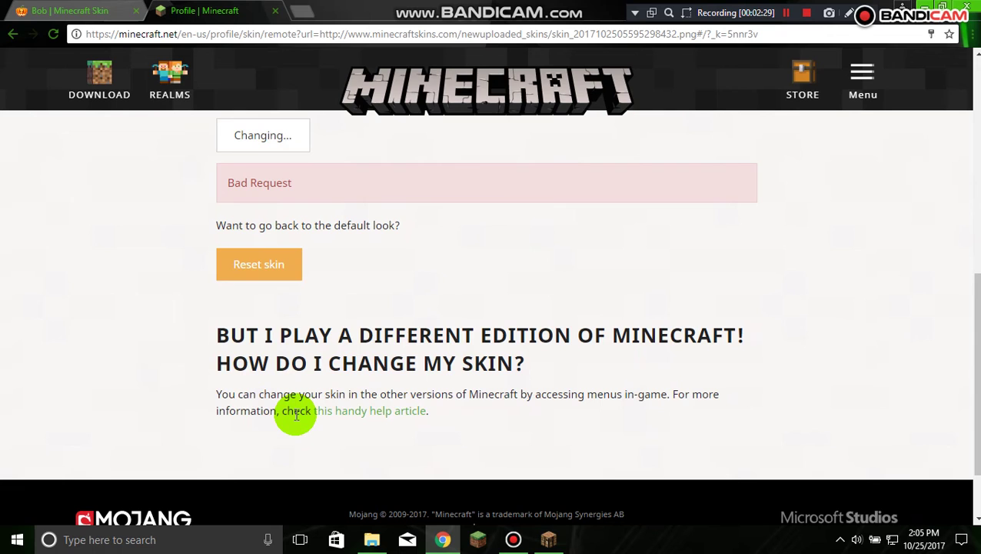
scroll(294, 415, down, 1)
scroll(294, 411, up, 3)
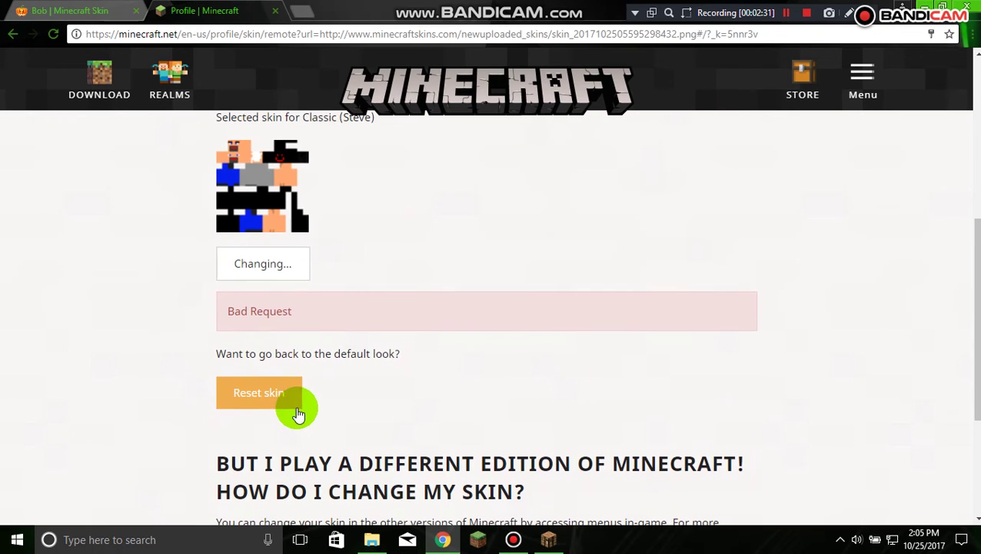
click(271, 257)
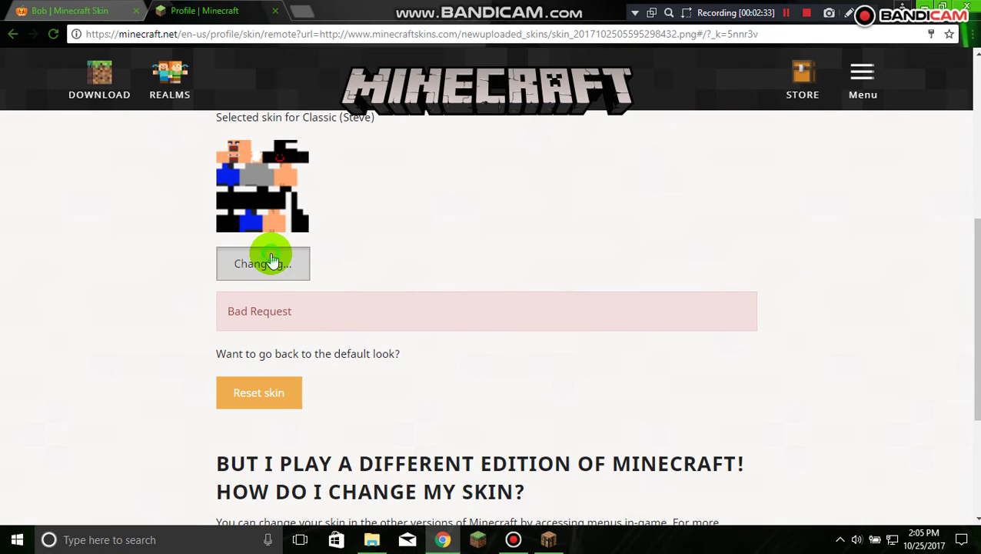
click(283, 266)
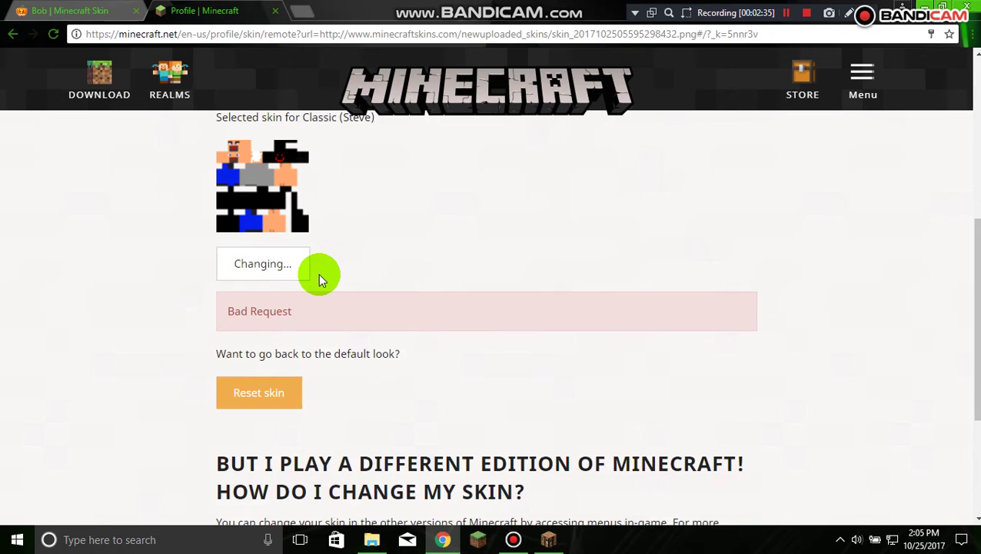
scroll(319, 276, up, 2)
scroll(319, 277, up, 1)
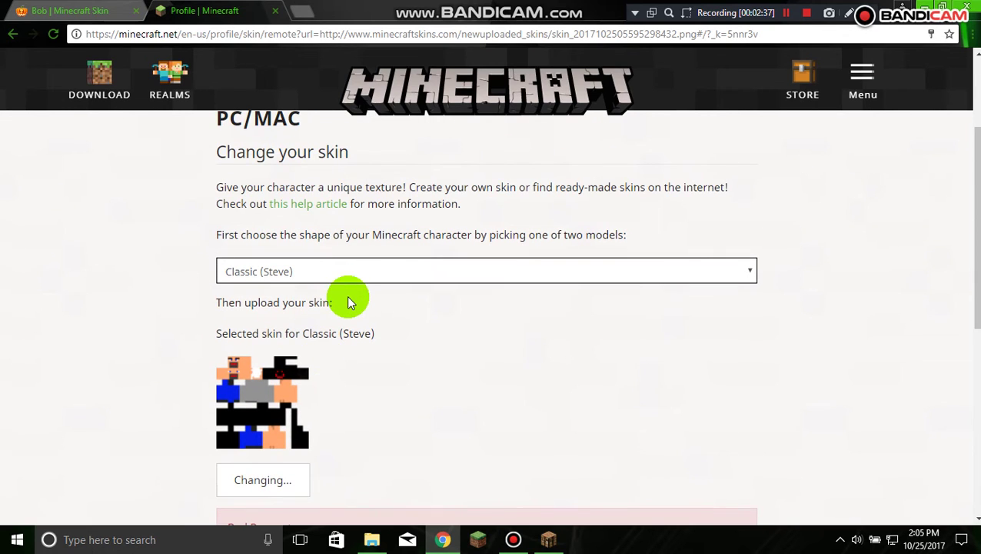
click(783, 15)
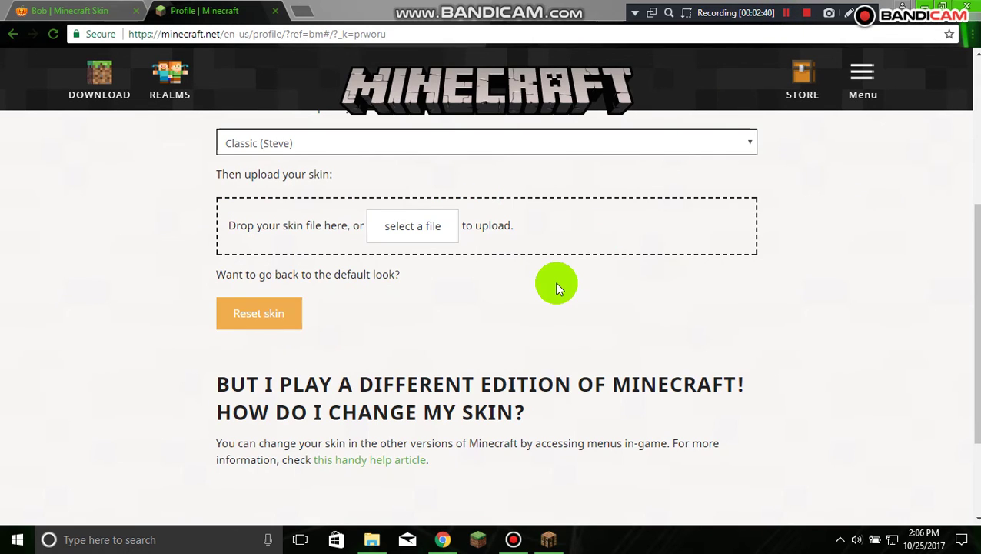
click(401, 231)
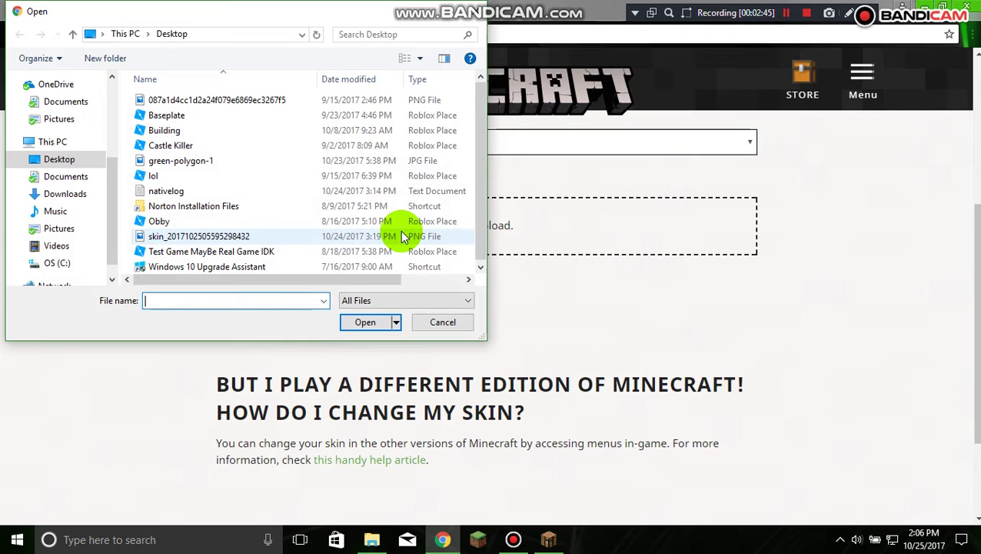
click(473, 11)
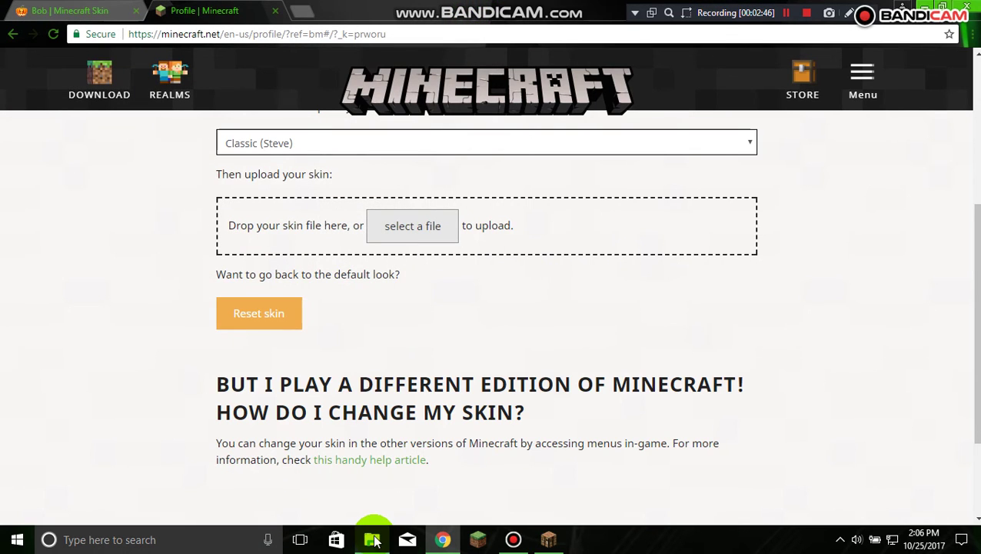
mouse_move(375, 541)
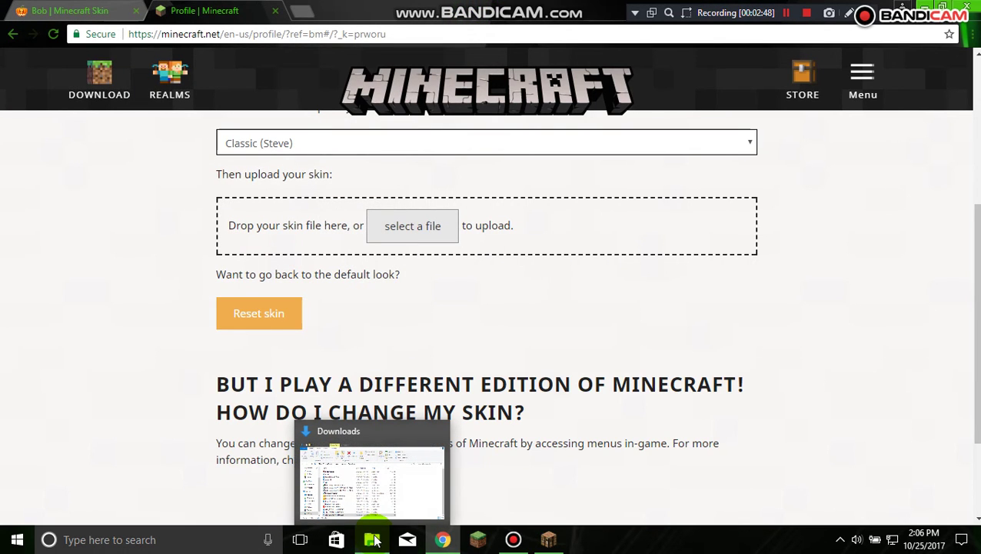
click(374, 540)
drag(369, 477, 450, 245)
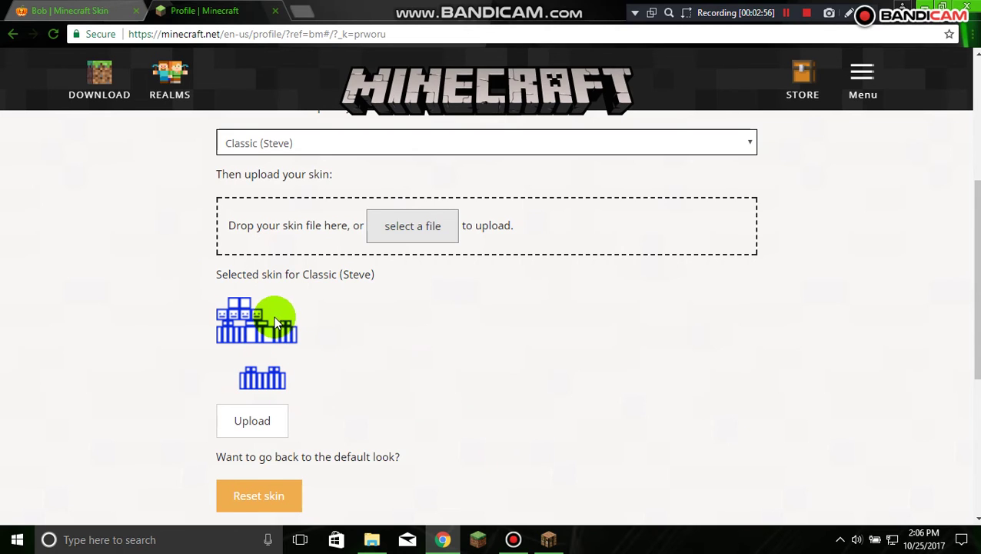
click(279, 435)
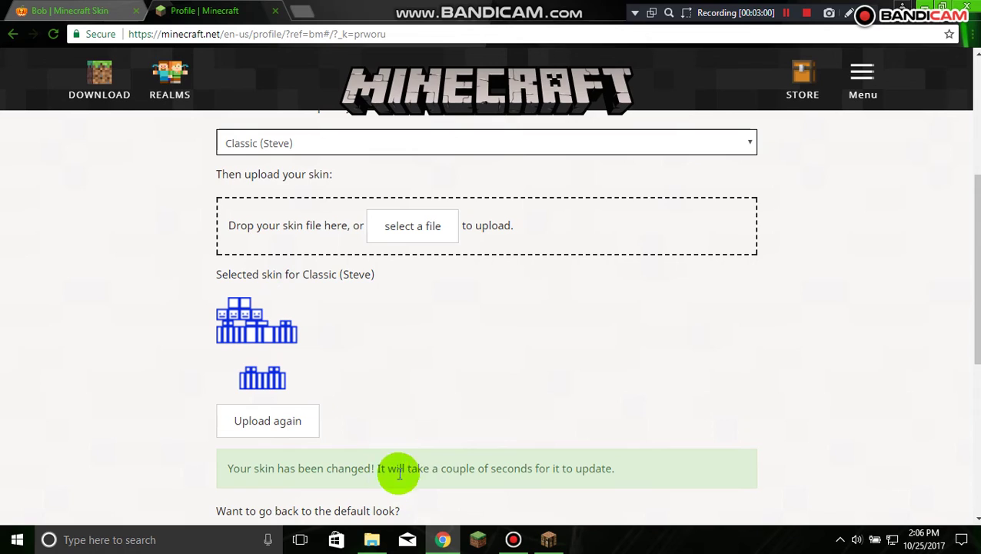
Step: Switch to Minecraft 1.12.2 and open the list of single-player worlds
click(548, 539)
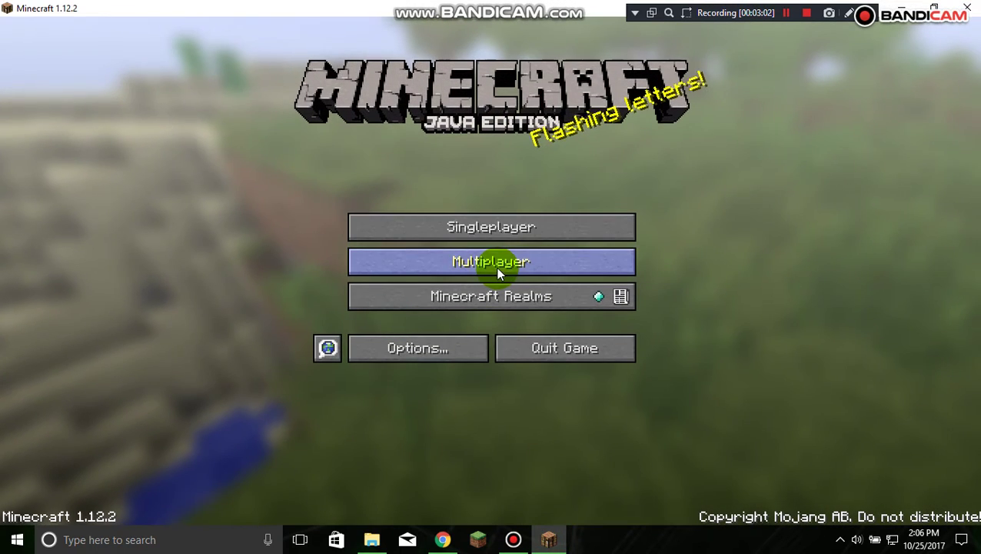
click(438, 213)
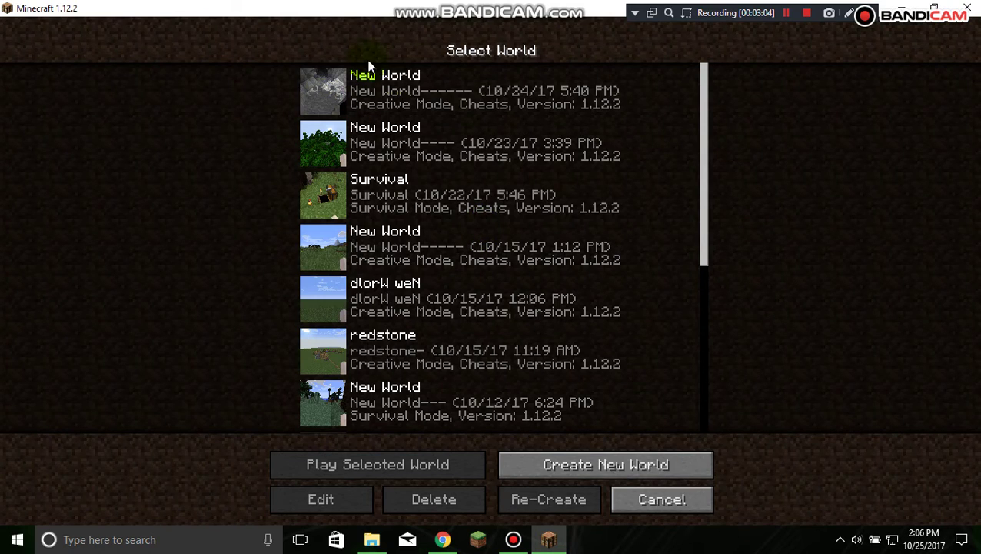
click(522, 465)
click(443, 199)
click(443, 199)
click(444, 200)
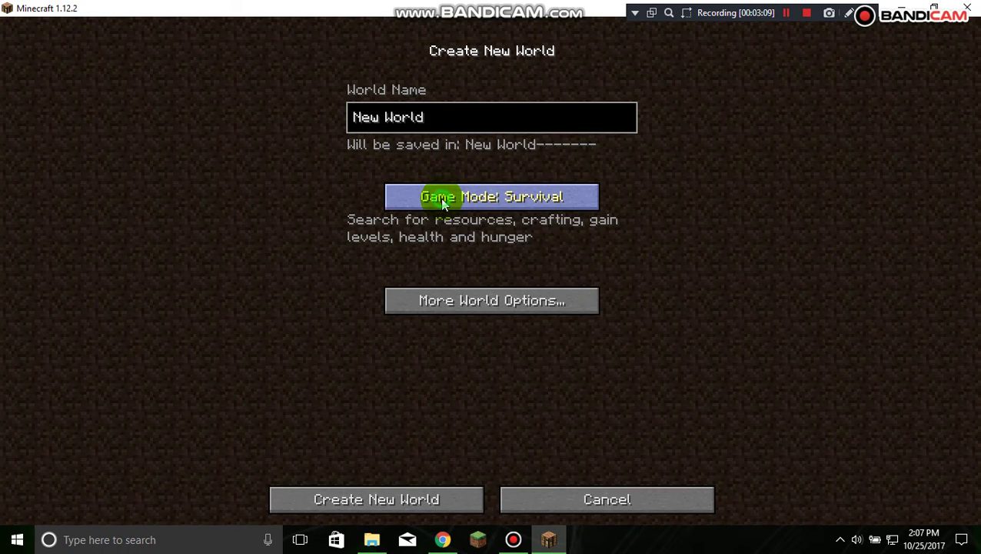
click(441, 199)
click(441, 199)
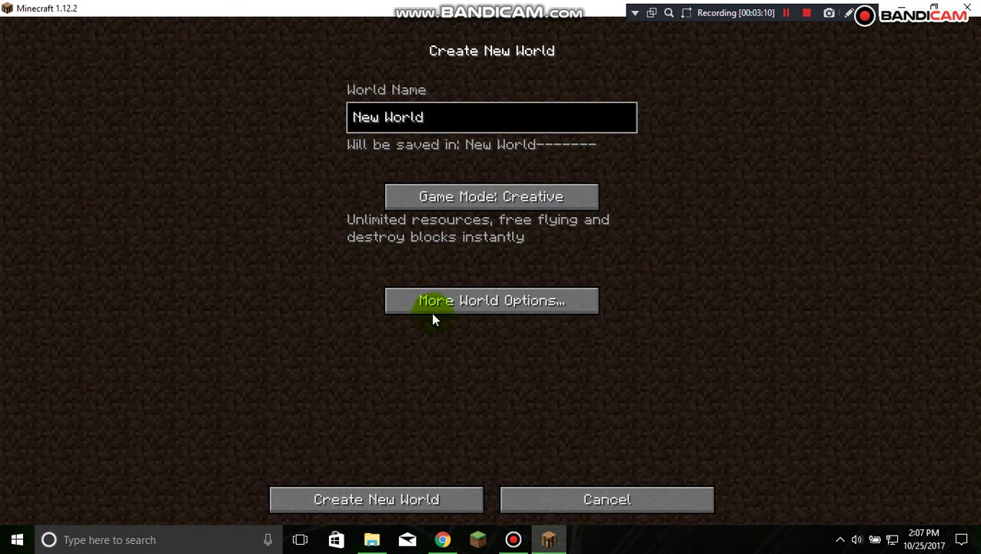
click(515, 295)
click(519, 499)
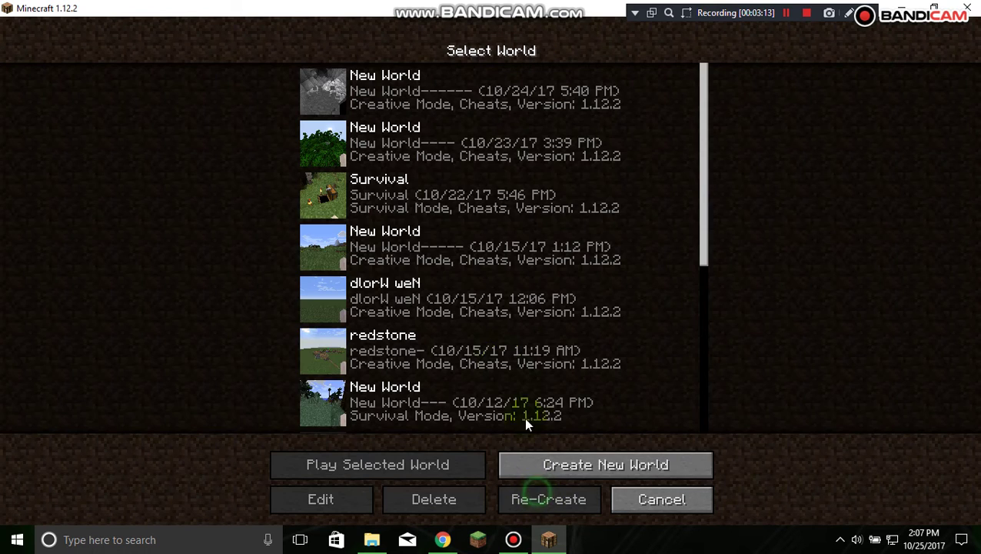
Step: Create a new world named New World in Creative mode and enter the game
click(575, 465)
click(486, 197)
click(486, 197)
click(375, 499)
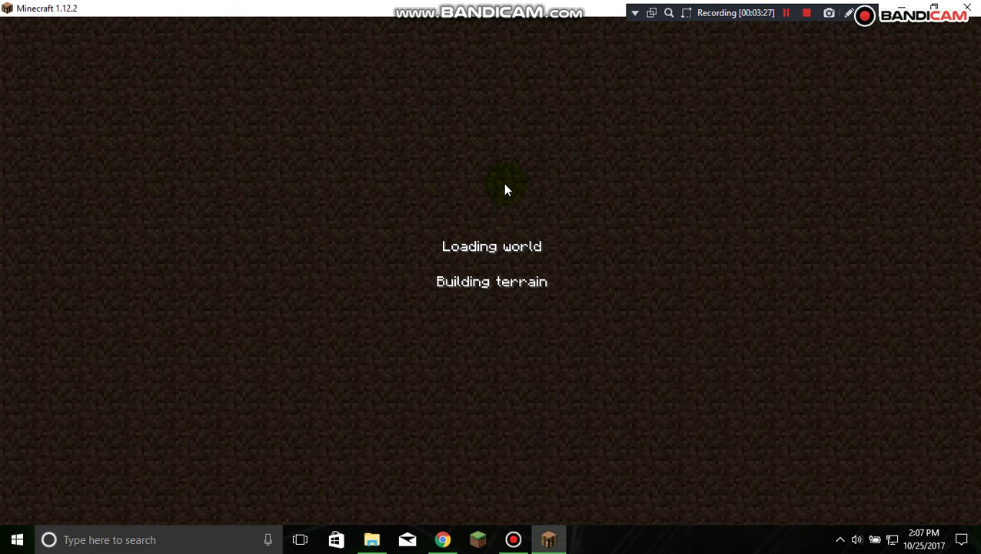
click(787, 13)
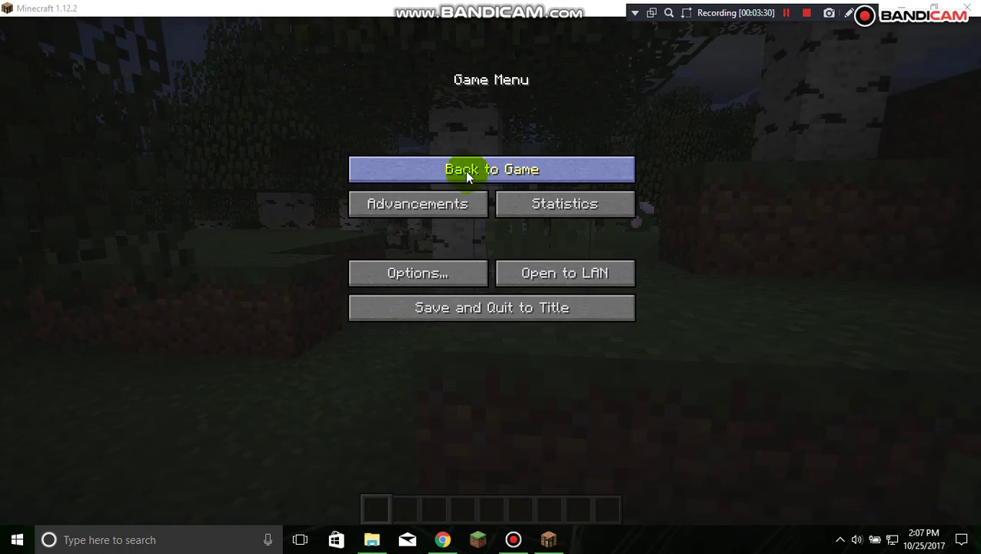
click(465, 169)
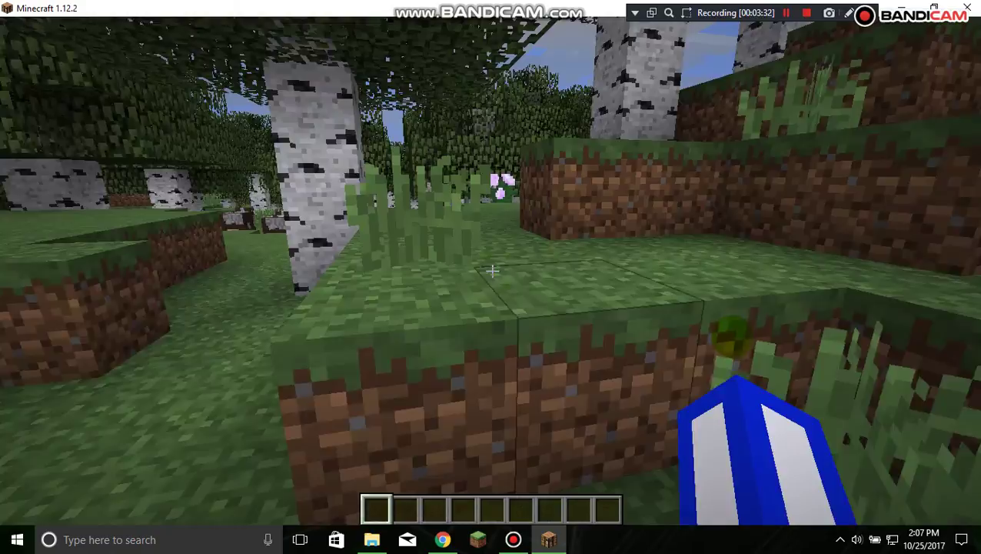
Step: Move through the birch forest and switch to the front-facing third-person view to examine the character's new skin
key(w)
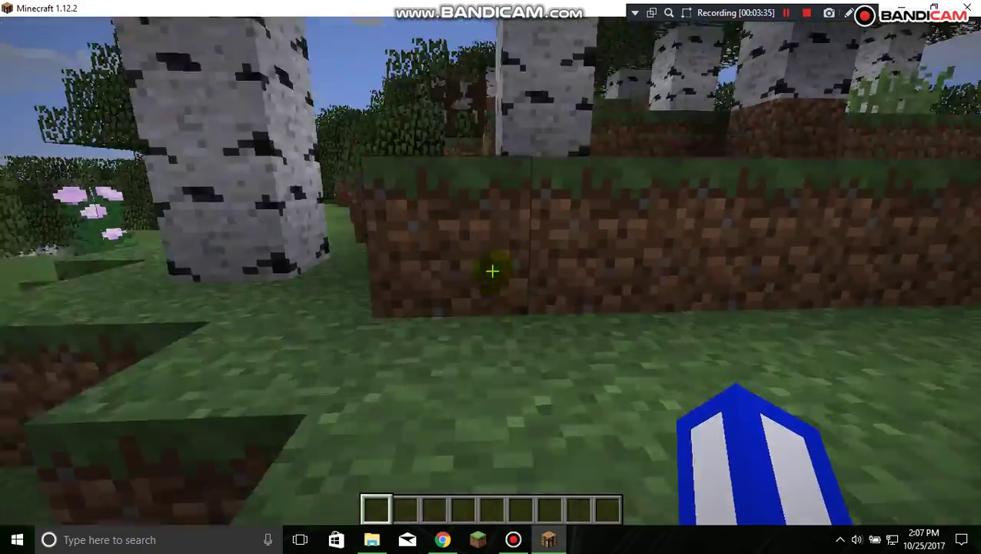
key(w)
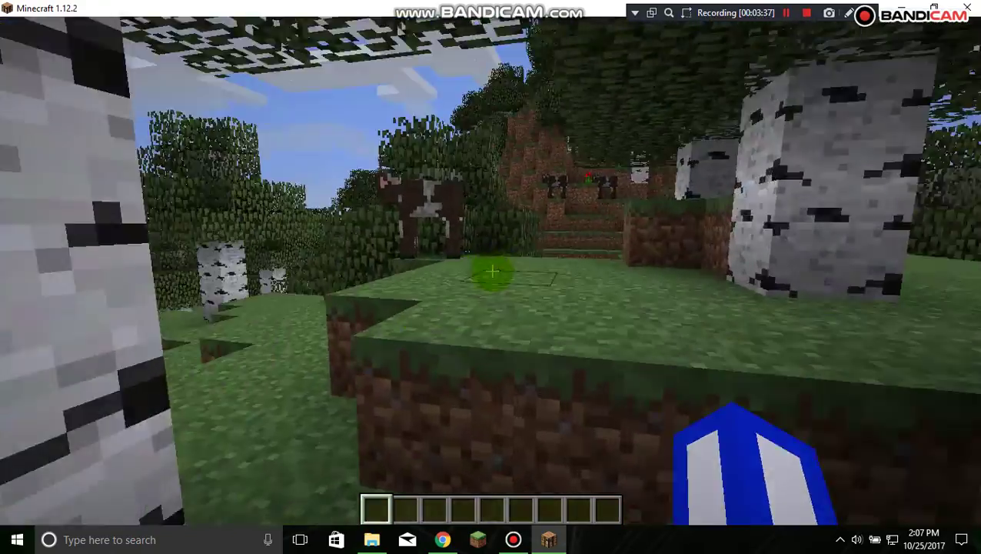
key(w)
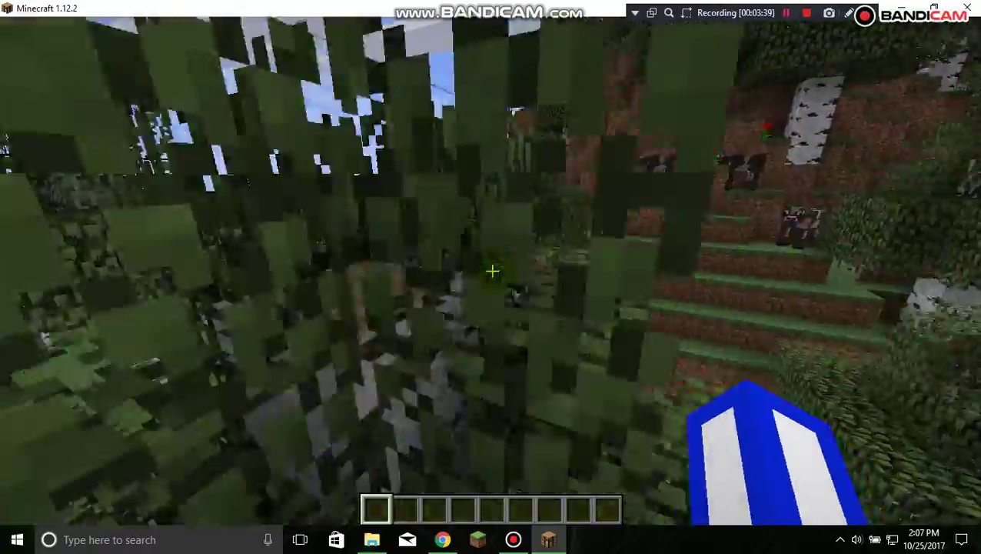
key(F5)
key(F5)
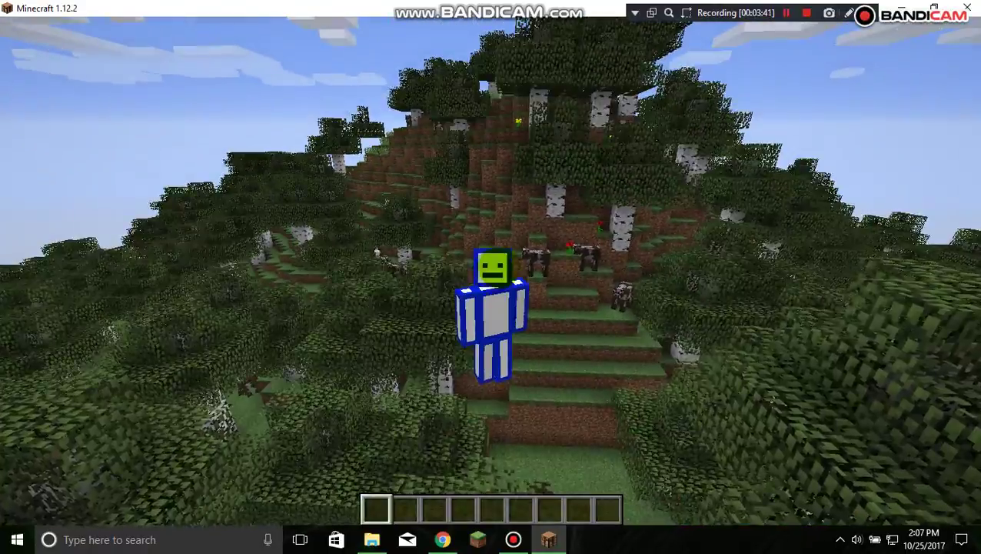
key(w)
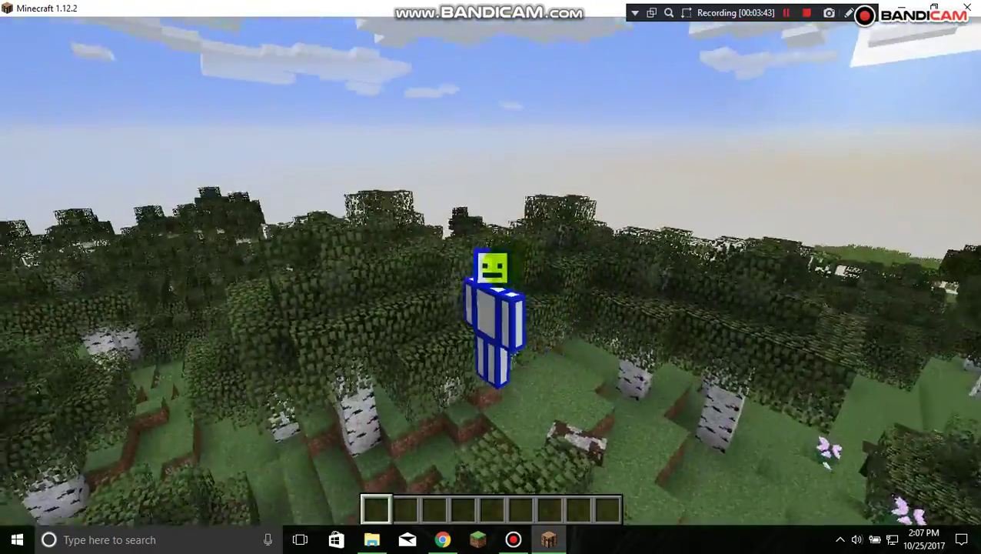
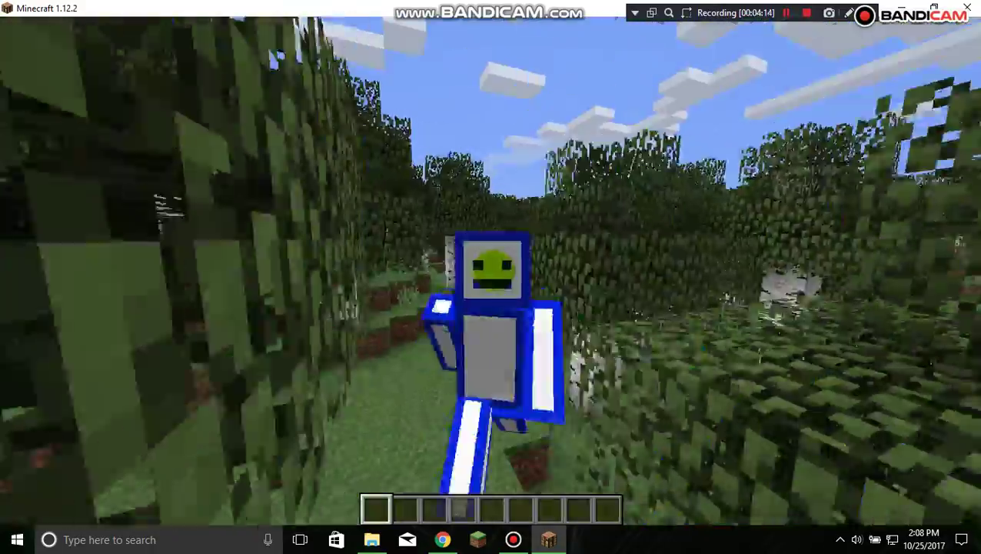
Step: Fly above the forest to show the skin in motion from the front, then return to first-person view
key(space)
key(space)
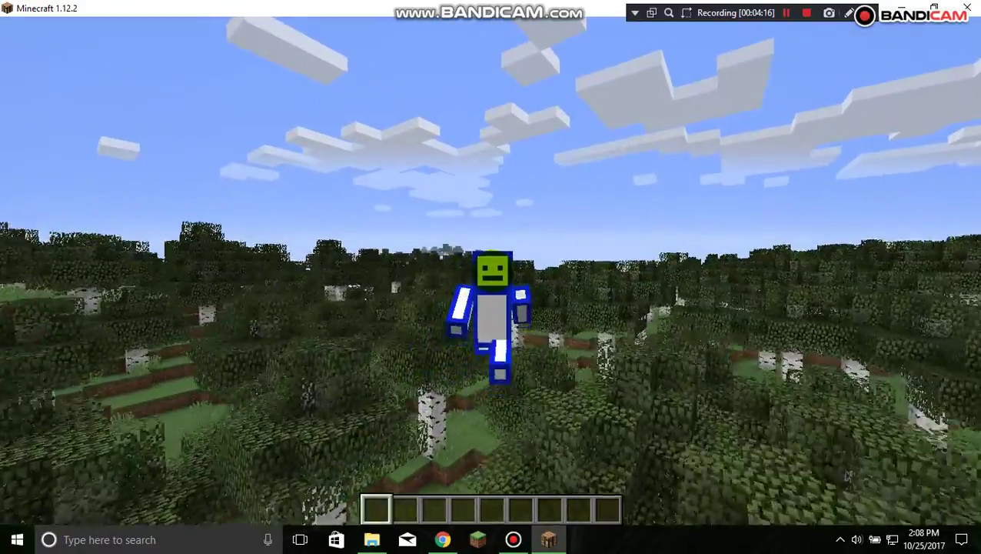
key(w)
key(space)
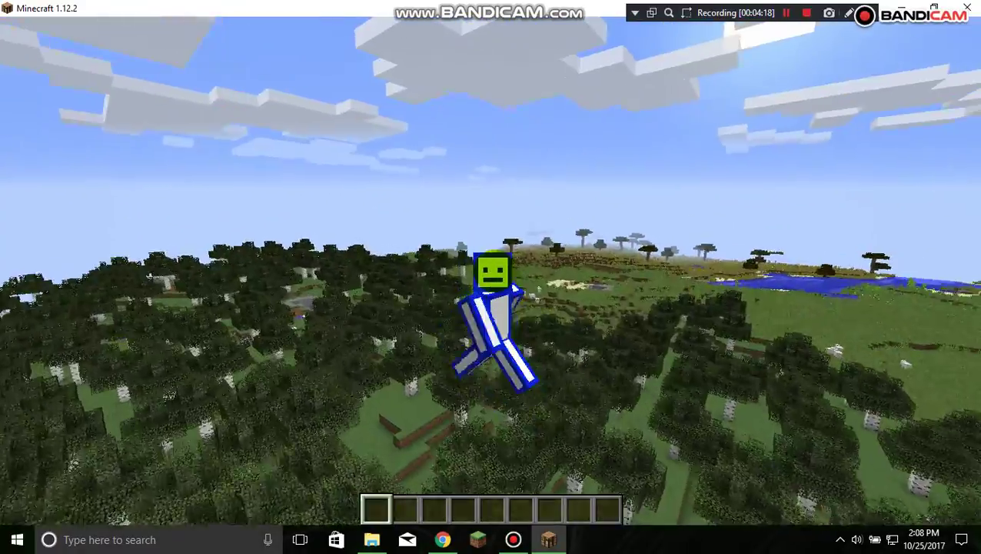
key(w)
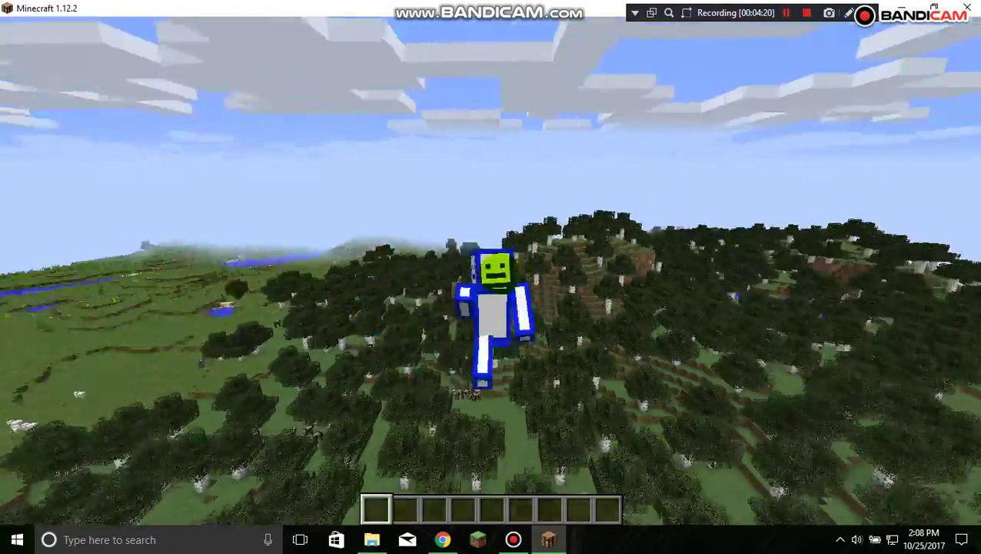
key(F5)
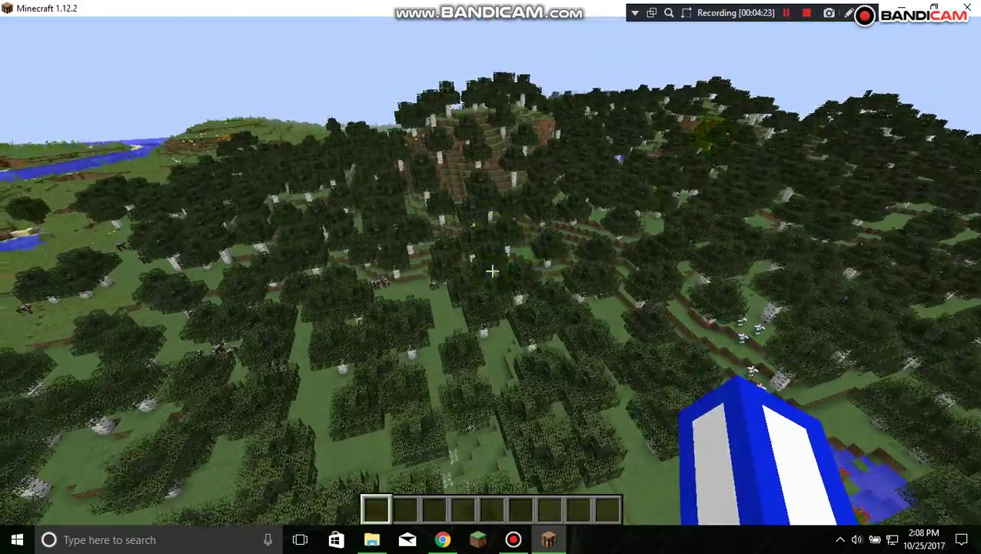
Step: Swing the character's arm repeatedly and move through the trees to show the skin's arm in first person
click(492, 270)
click(492, 271)
click(492, 271)
click(492, 270)
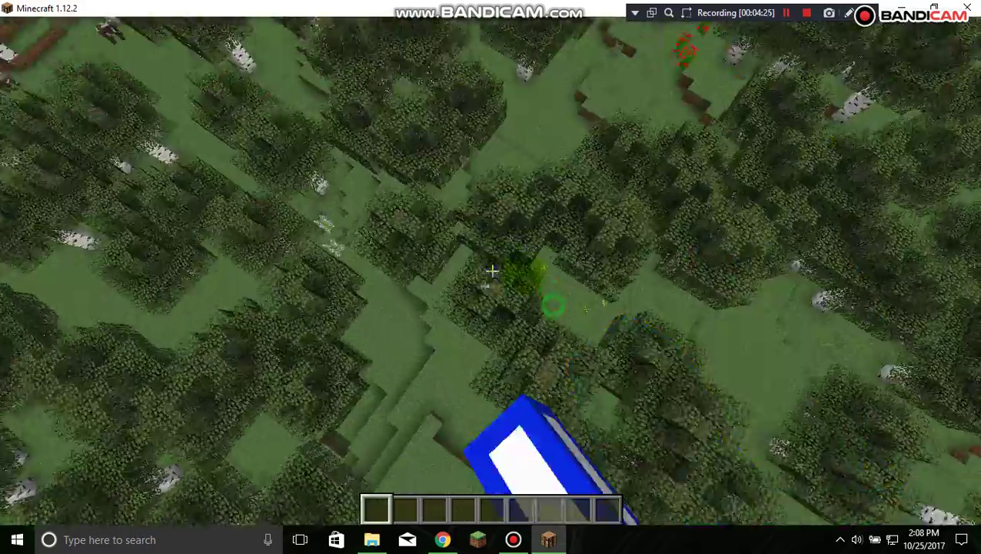
click(492, 271)
click(492, 270)
click(492, 271)
click(492, 271)
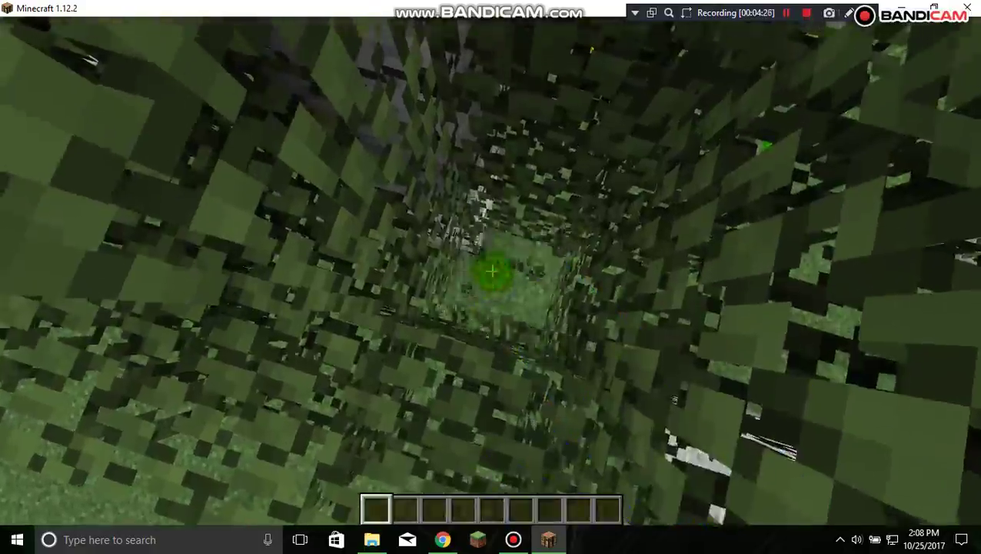
key(w)
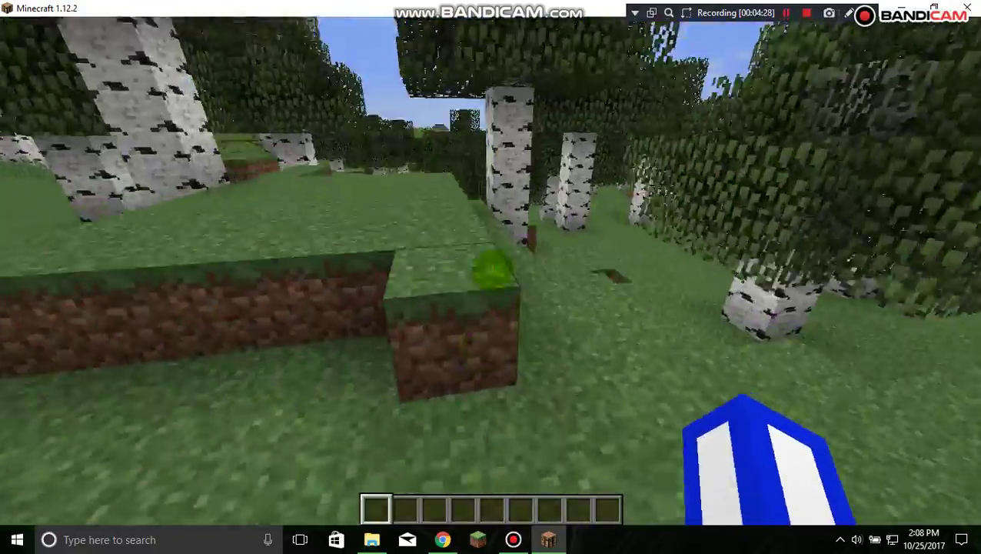
key(space)
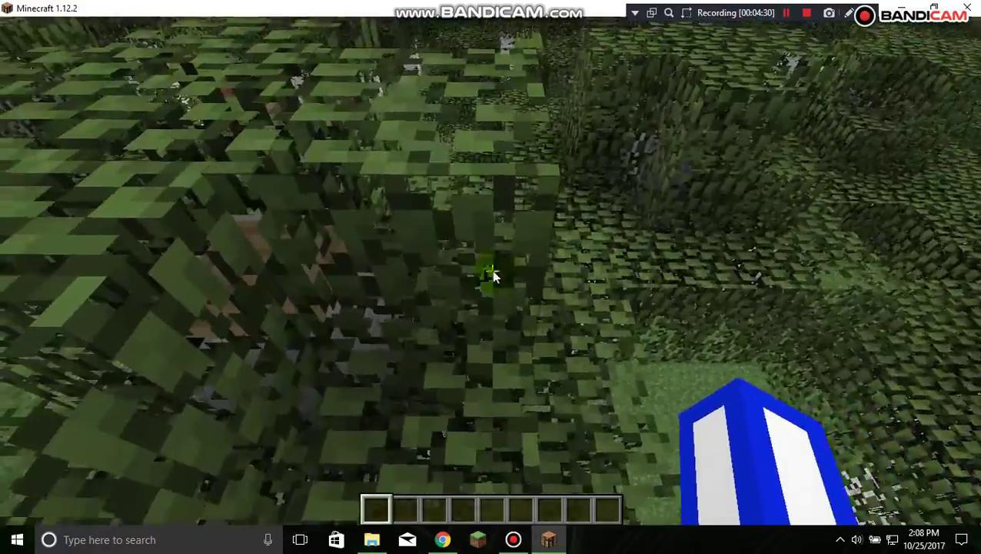
Step: Save the world and quit to the title screen
key(Escape)
click(490, 313)
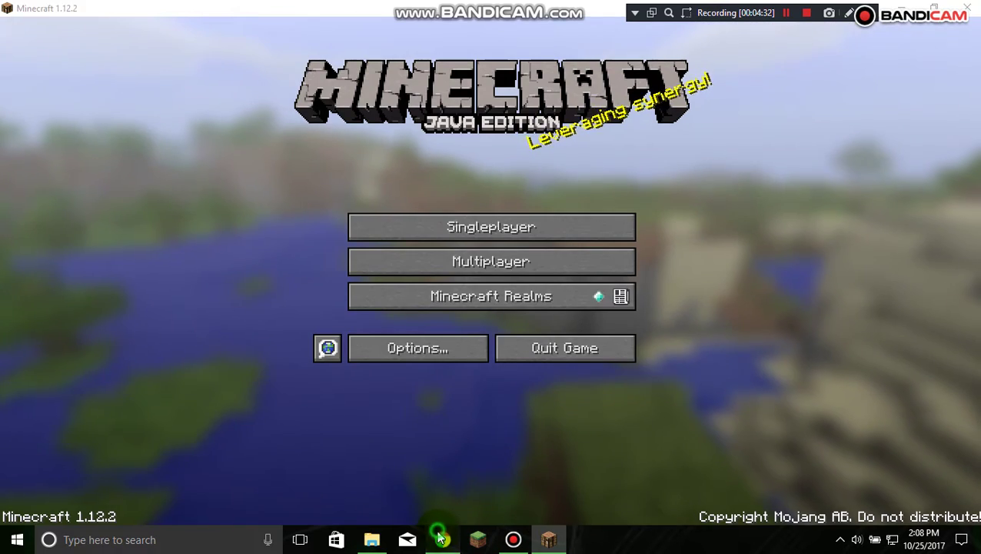
Step: Switch to the browser's minecraft.net profile page and show the skin file in the Downloads folder
click(441, 539)
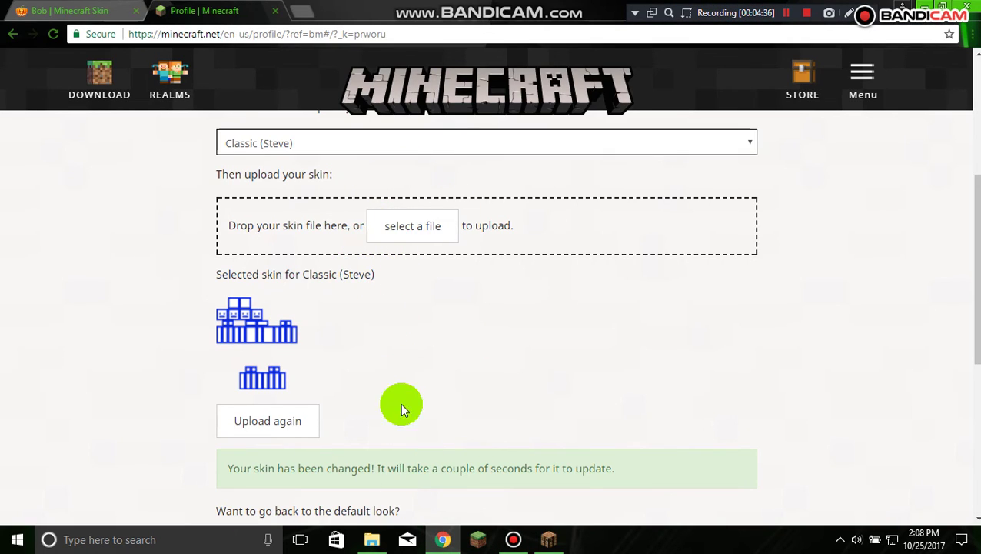
click(371, 539)
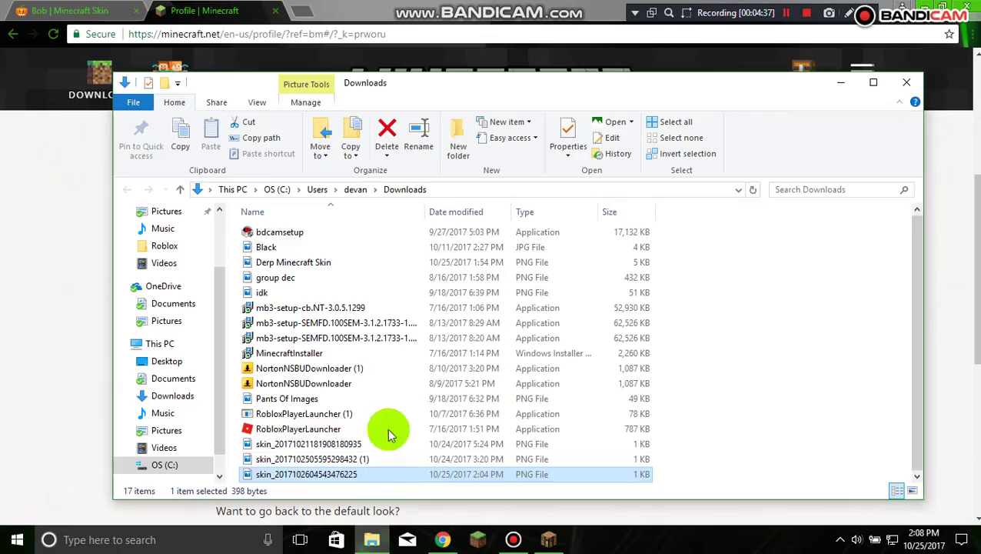
click(782, 17)
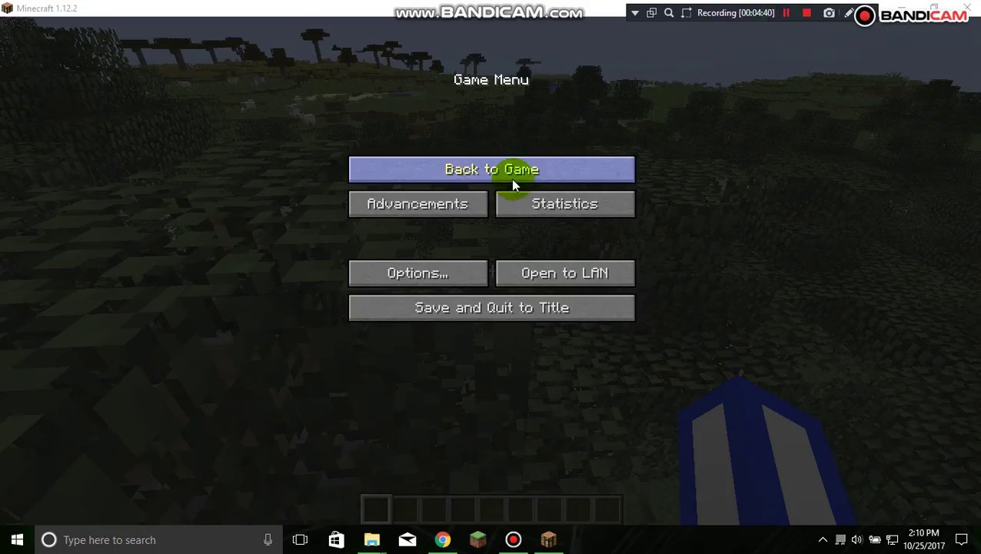
Step: Resume the paused Creative world, then save it and exit to the title screen
click(513, 170)
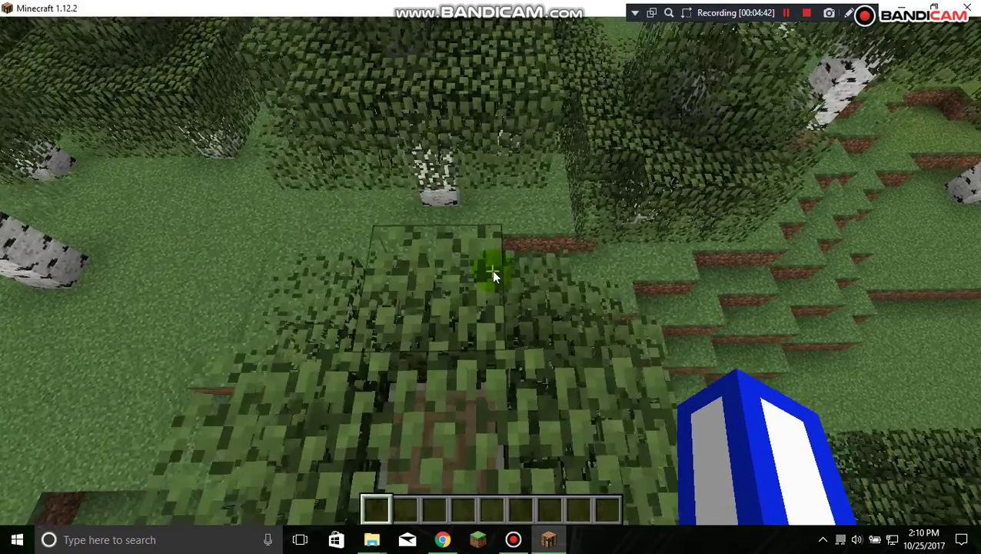
key(Escape)
click(444, 308)
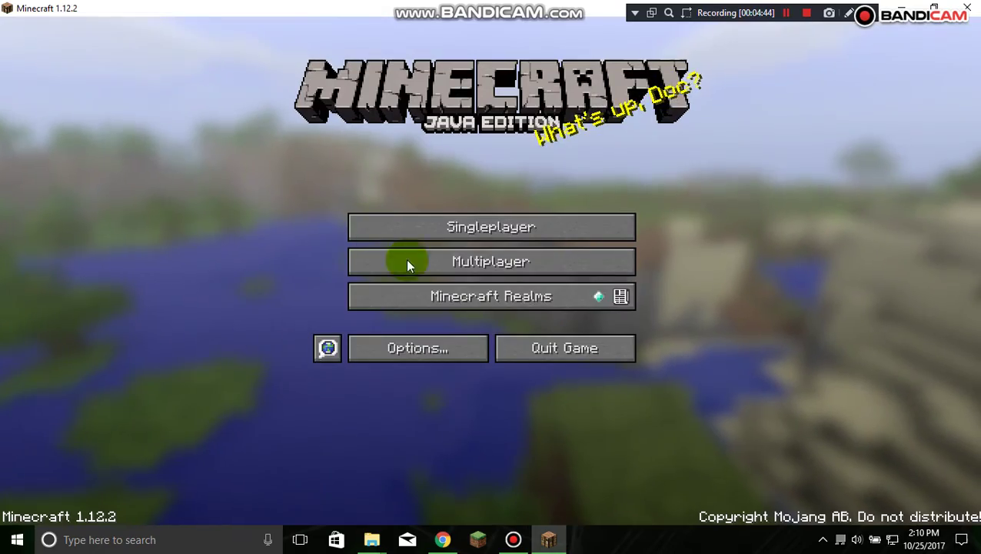
Step: Join the Minecraft Central multiplayer server
click(431, 259)
click(425, 96)
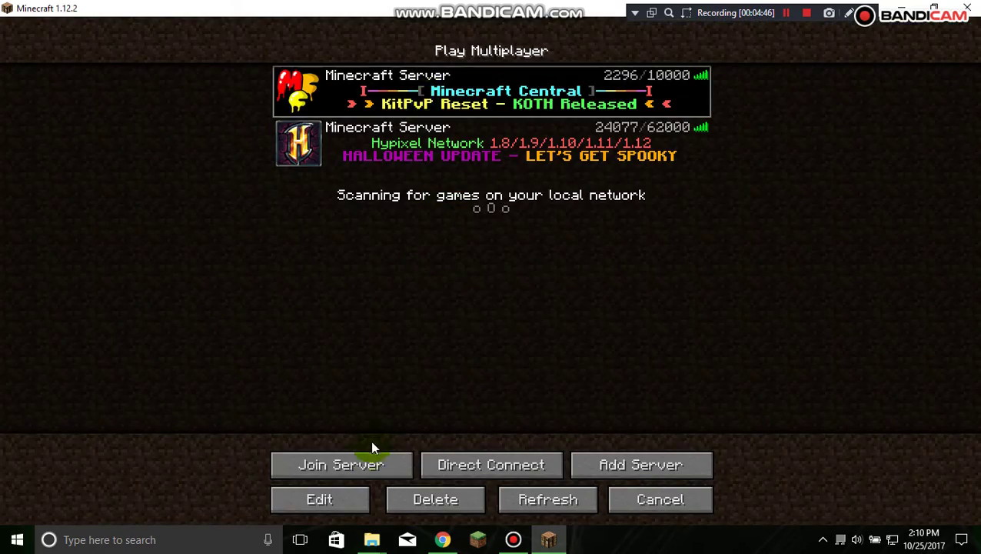
click(366, 456)
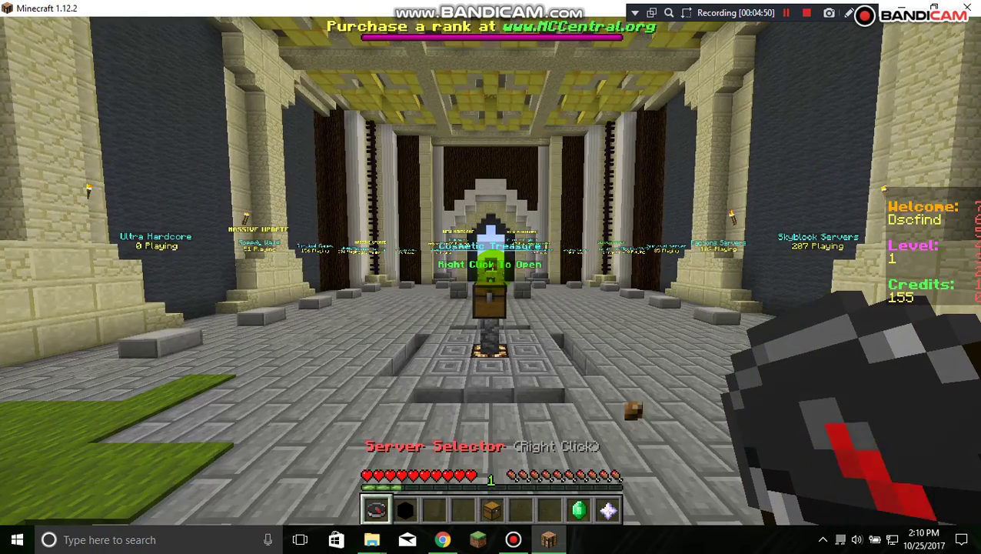
Step: Show the character's skin in third-person view while moving around the server lobby, and return to first-person view
key(F5)
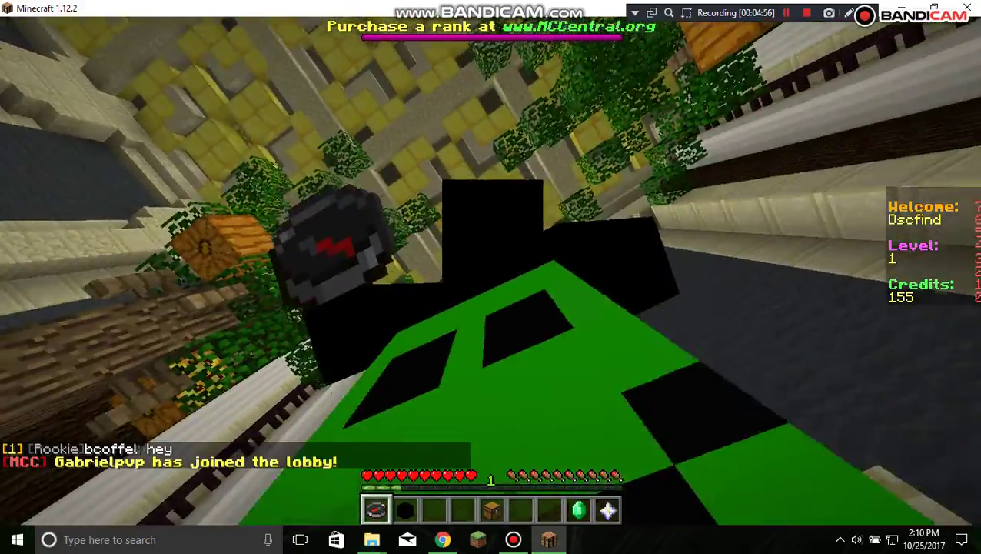
key(space)
key(w)
key(space)
key(space)
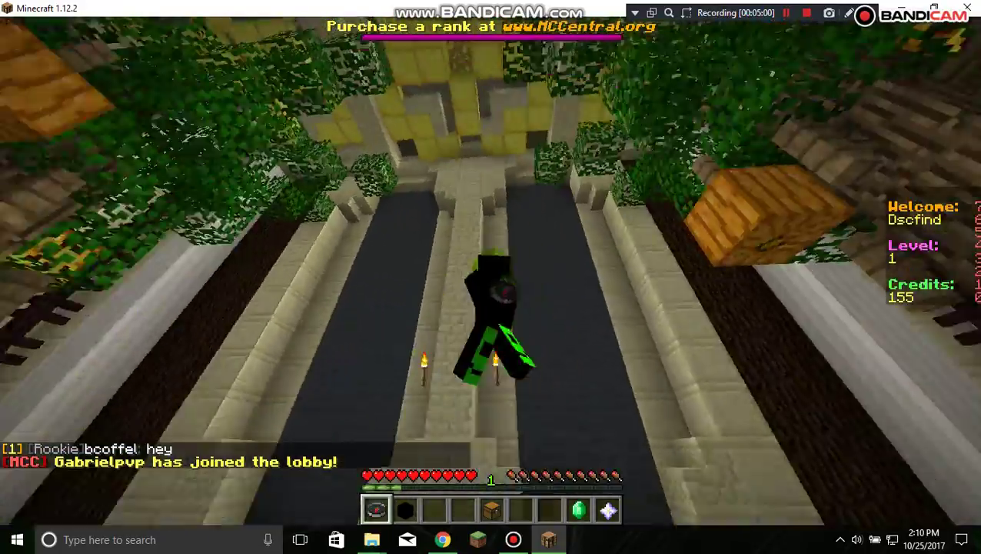
key(s)
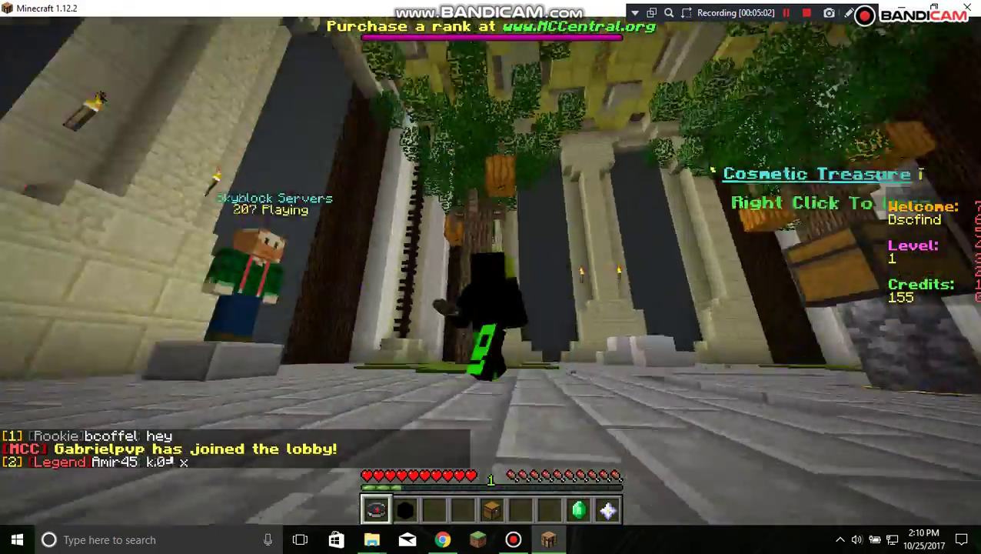
key(s)
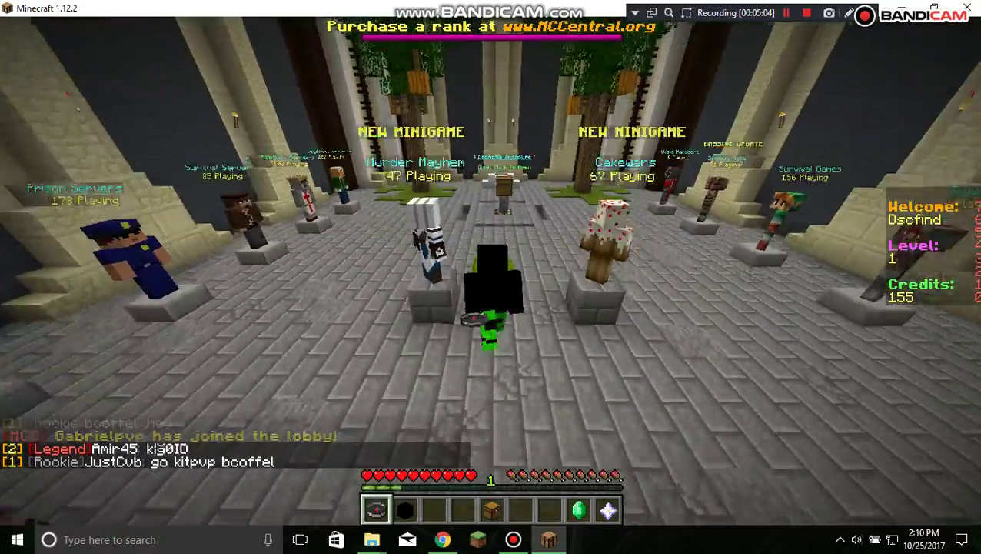
key(s)
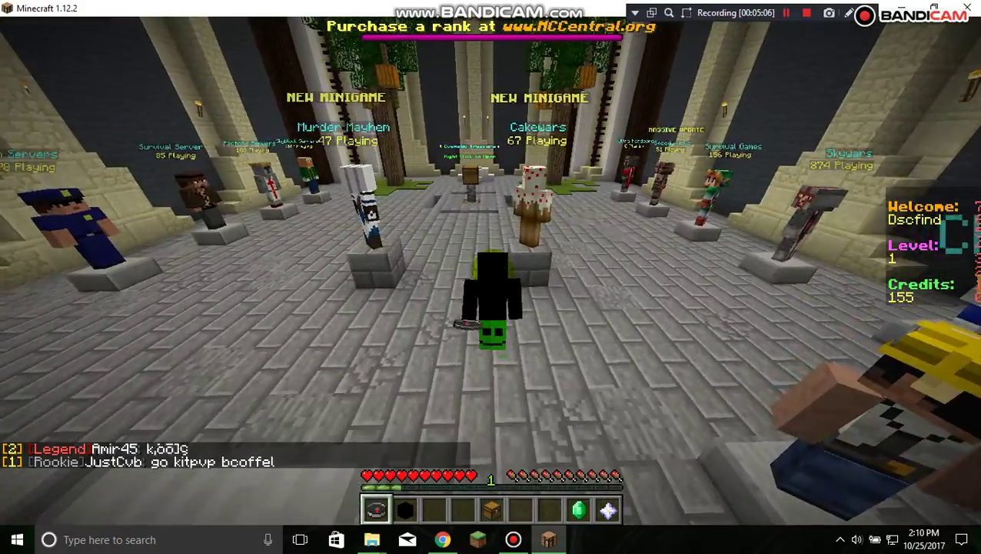
key(s)
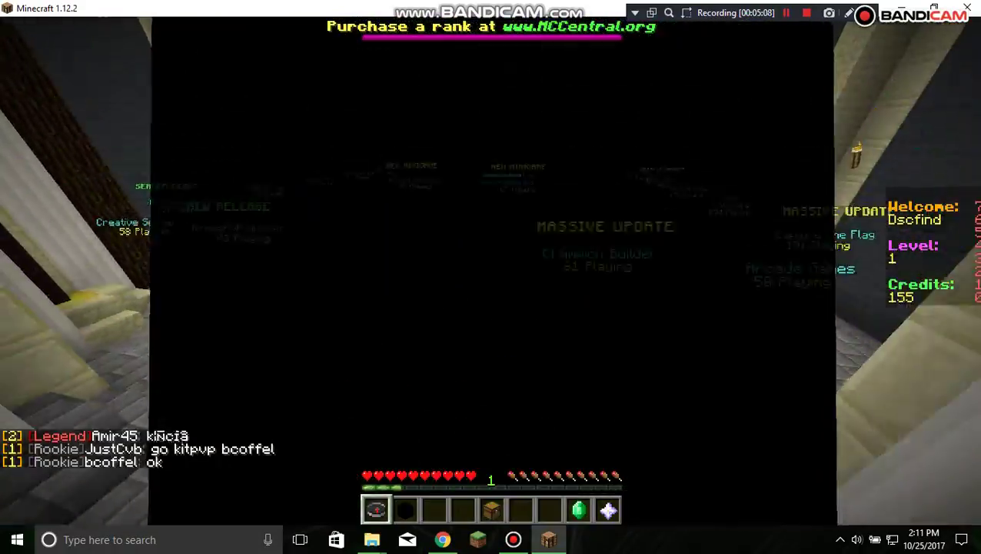
key(F5)
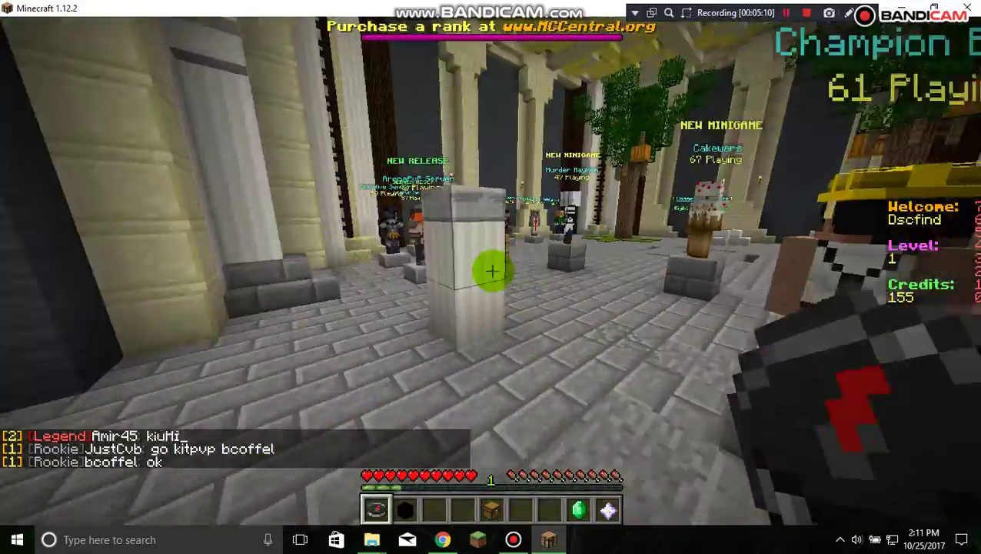
Step: Select the Minigame Stats item, walk along the garden path toward the brick castle, and open the inventory to show the skin
key(2)
key(w)
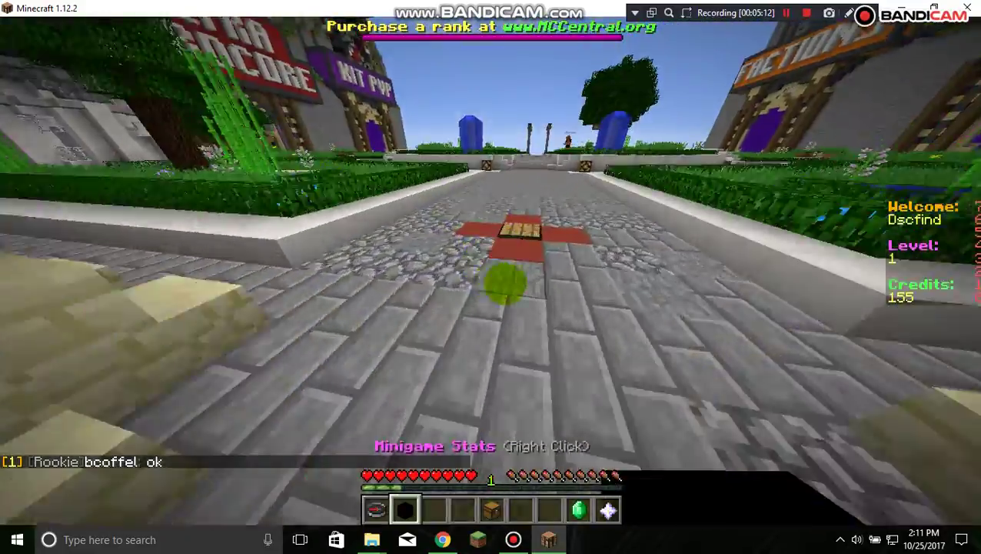
key(w)
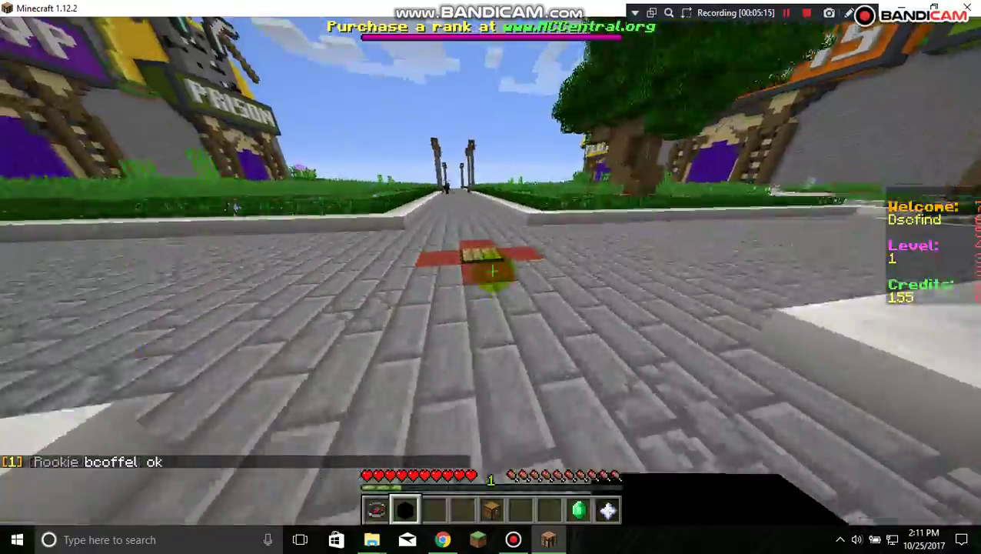
key(space)
key(space)
key(w)
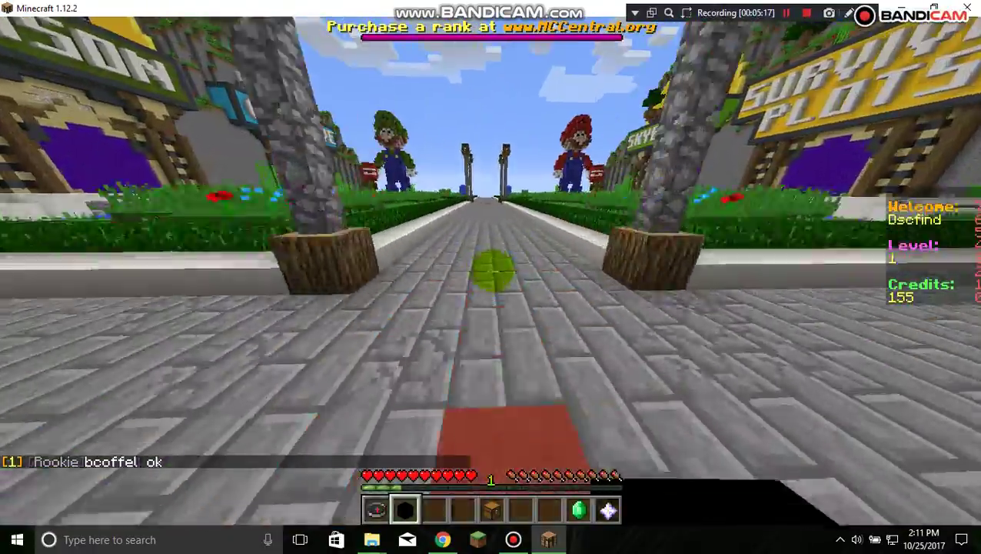
key(w)
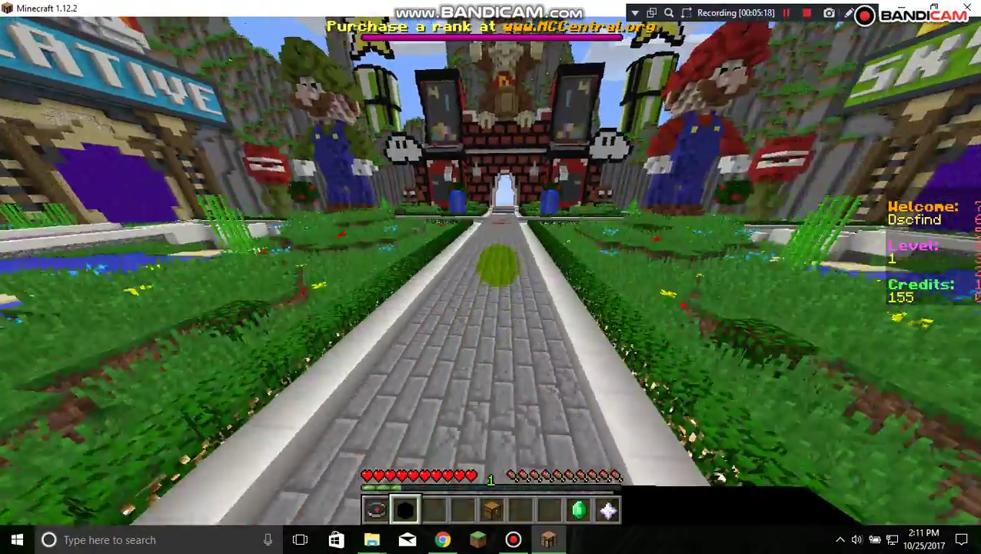
key(e)
click(471, 142)
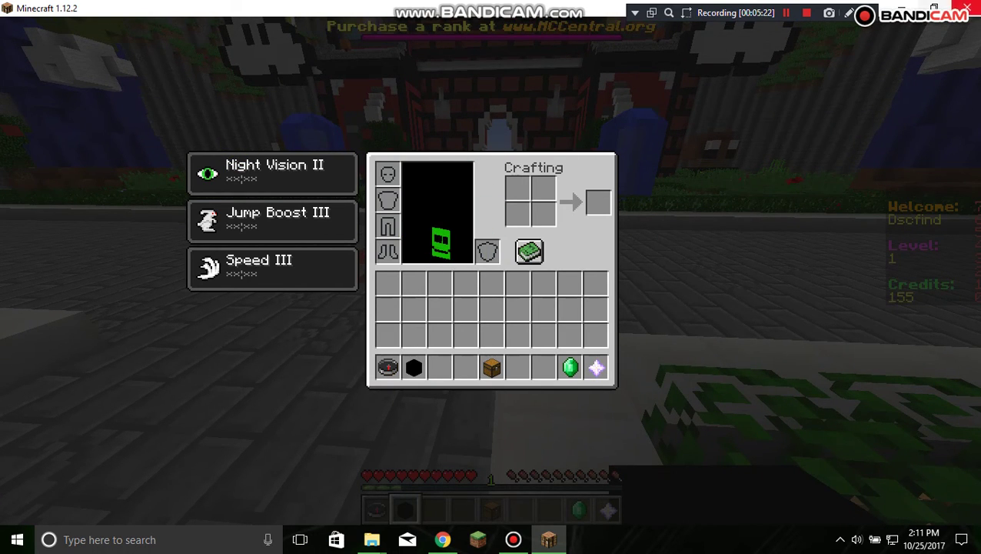
Step: Switch to the browser's minecraft.net profile page and show the skin file chooser without choosing a file
click(513, 539)
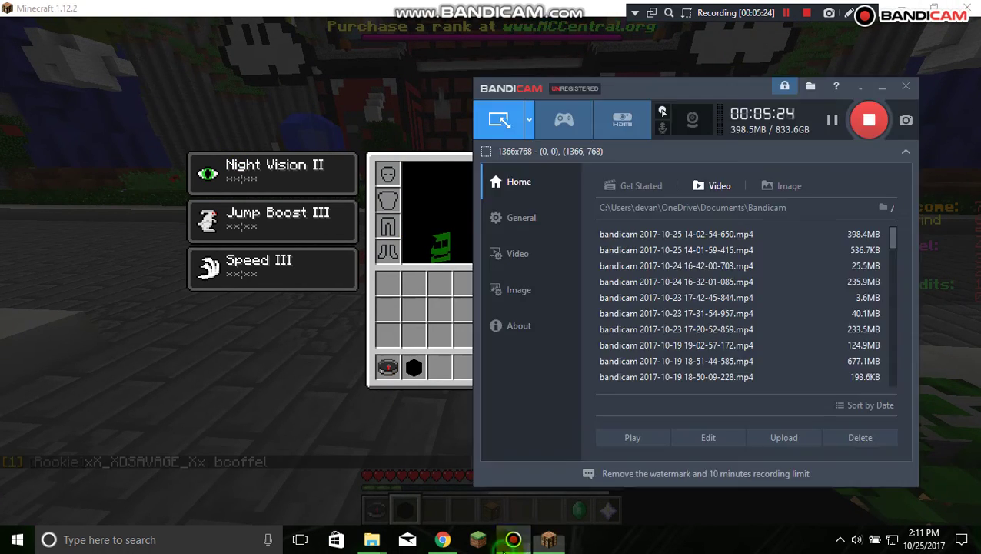
click(440, 541)
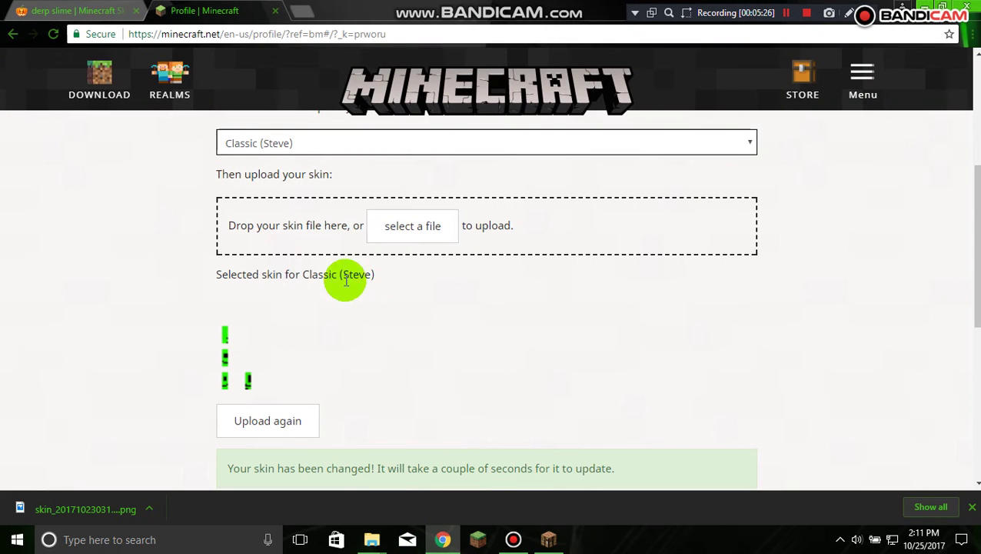
click(399, 224)
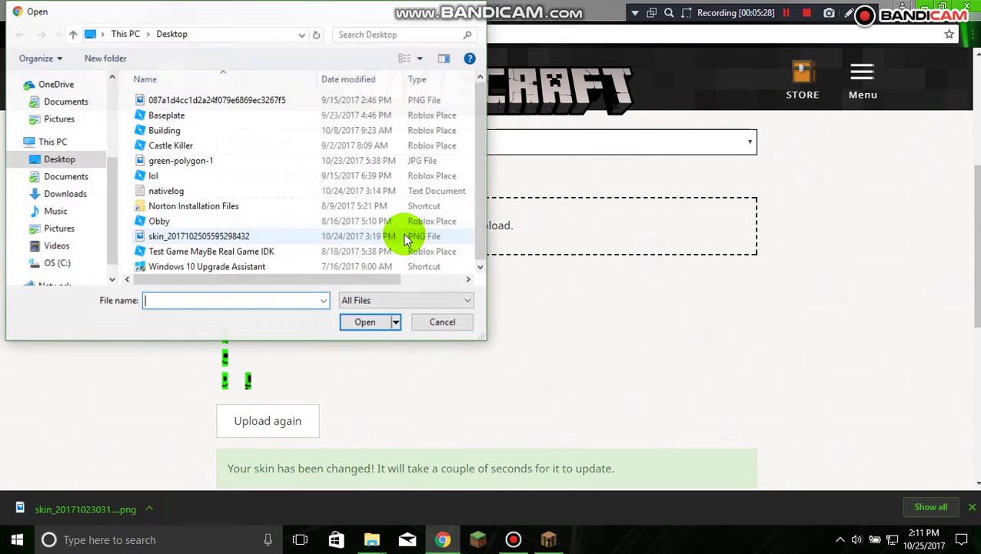
click(474, 18)
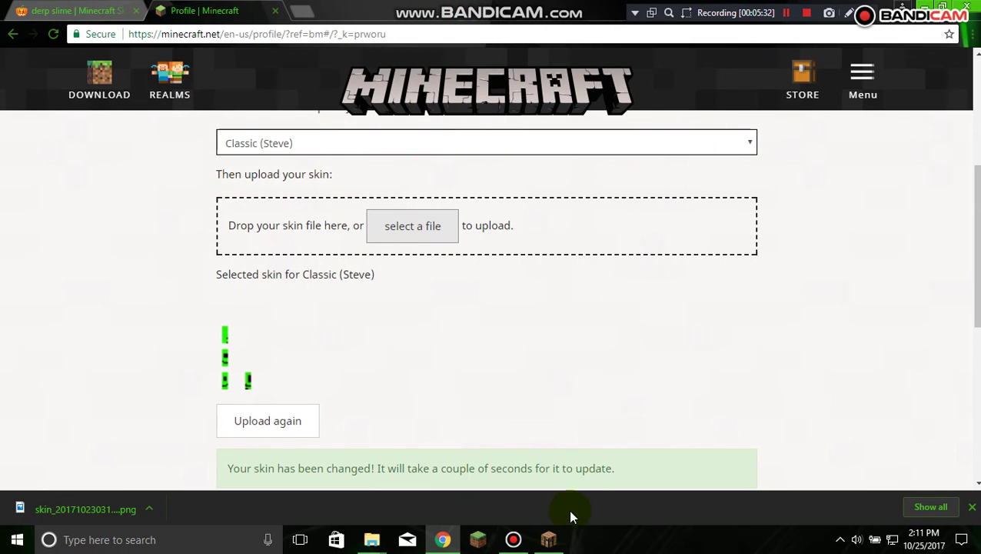
Step: Return to Minecraft and disconnect from the Minecraft Central server
click(549, 541)
key(Escape)
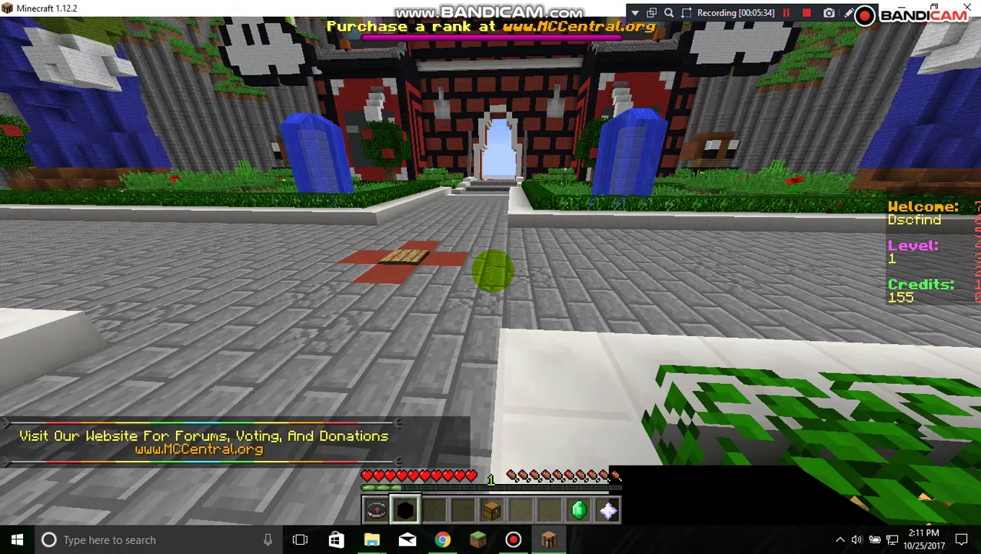
key(Escape)
click(477, 307)
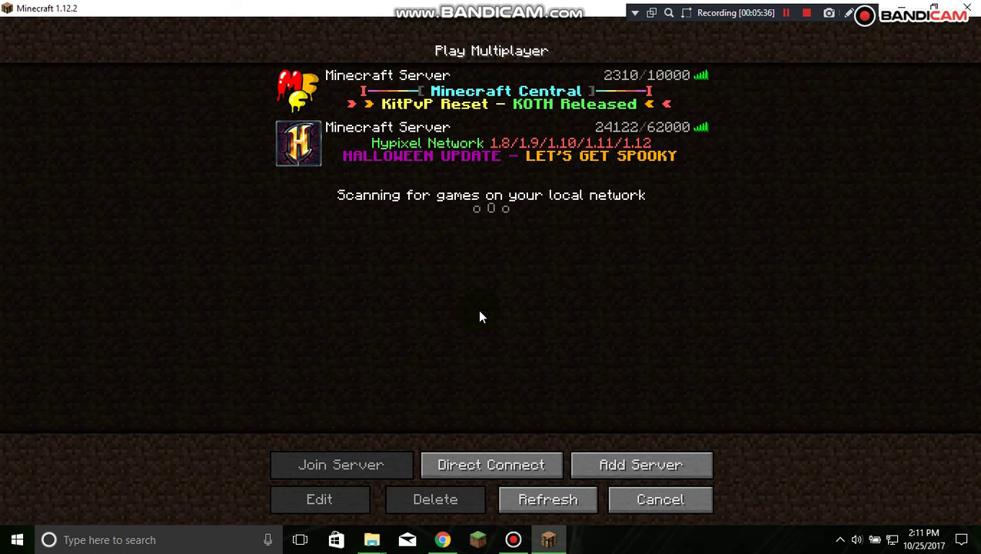
Step: Switch to The Skindex in the browser, go back to the "slime" search results and look through the listed skins
click(511, 541)
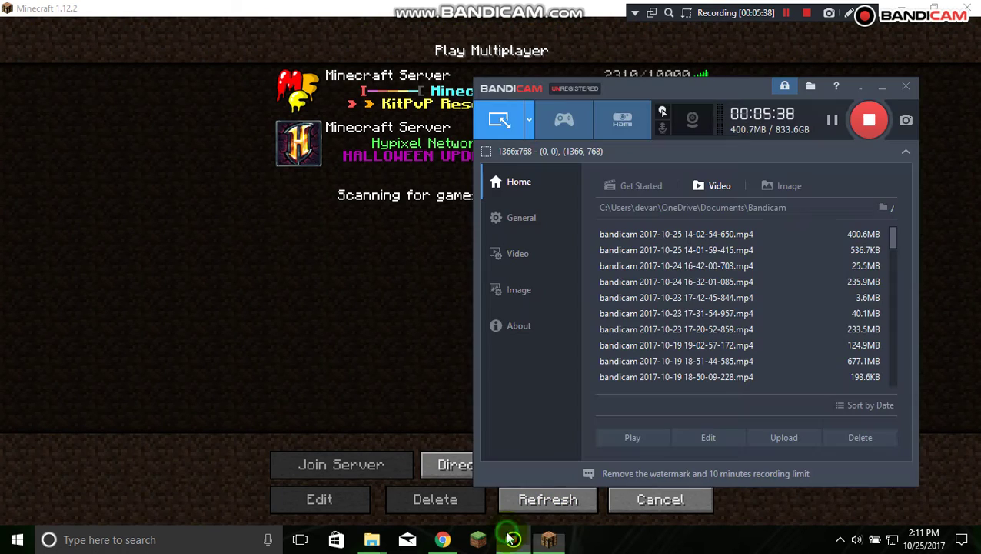
click(446, 541)
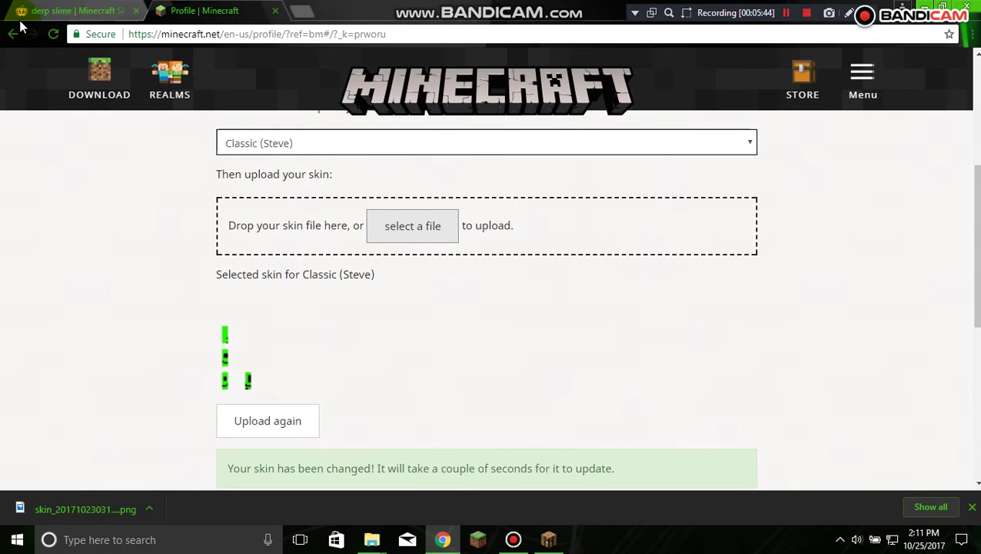
click(61, 10)
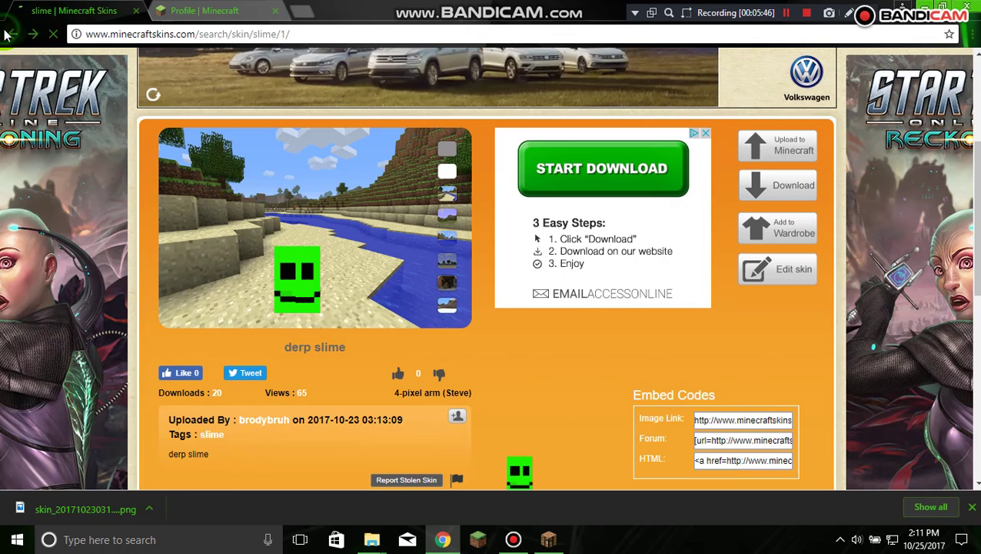
scroll(562, 331, down, 7)
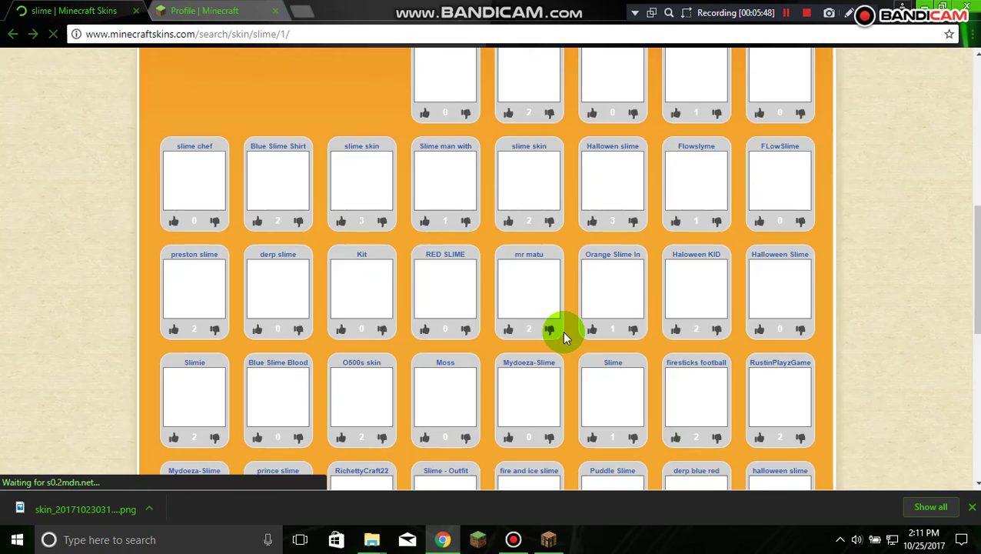
scroll(564, 335, down, 1)
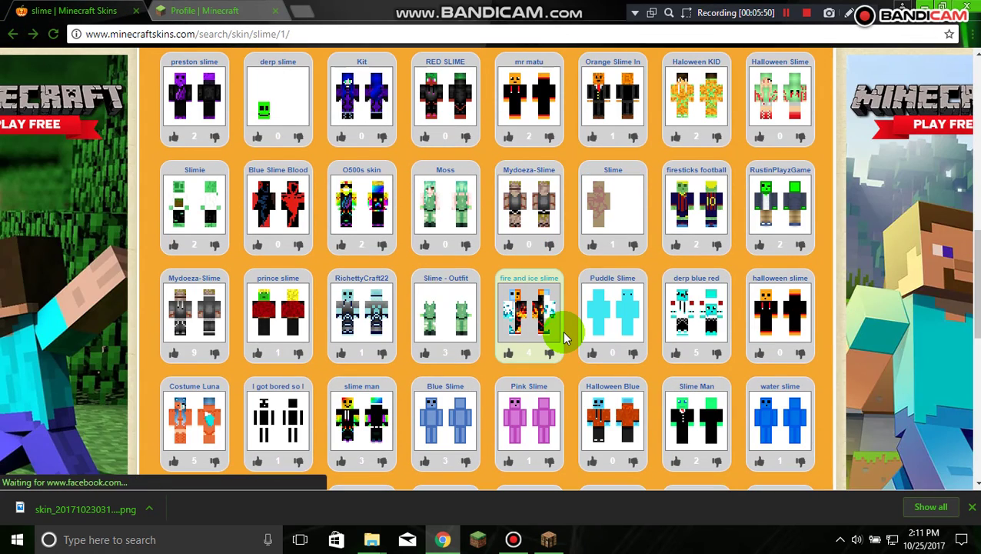
scroll(562, 330, down, 3)
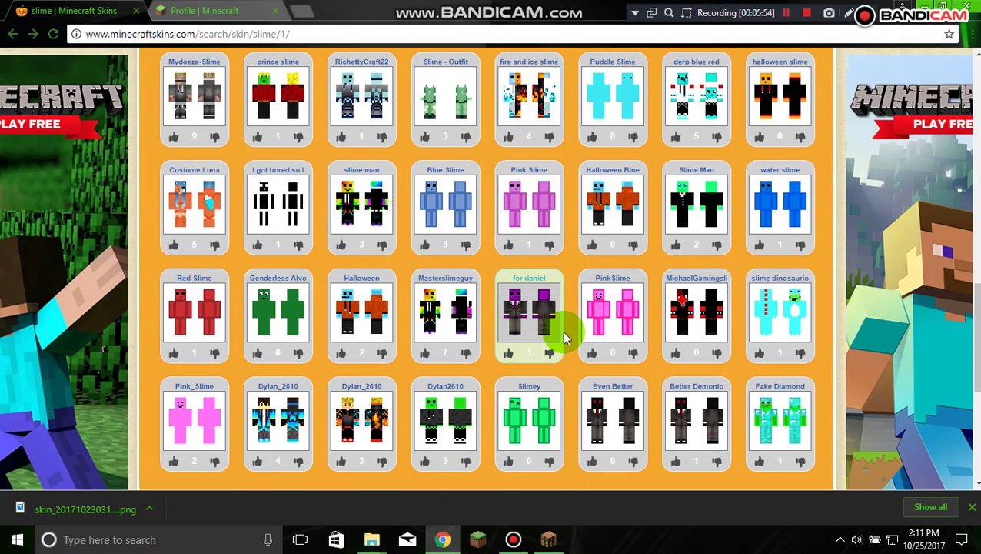
scroll(562, 331, up, 8)
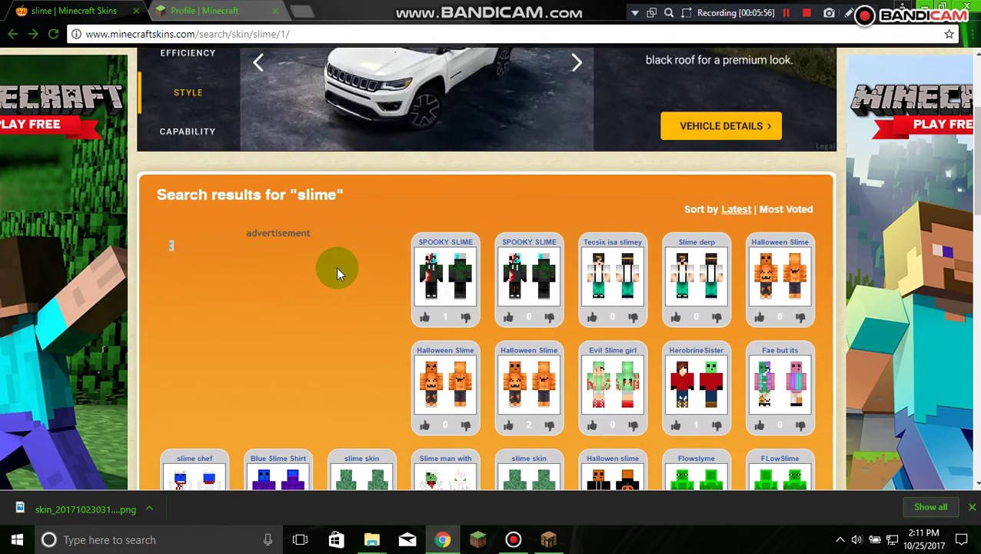
scroll(336, 266, down, 2)
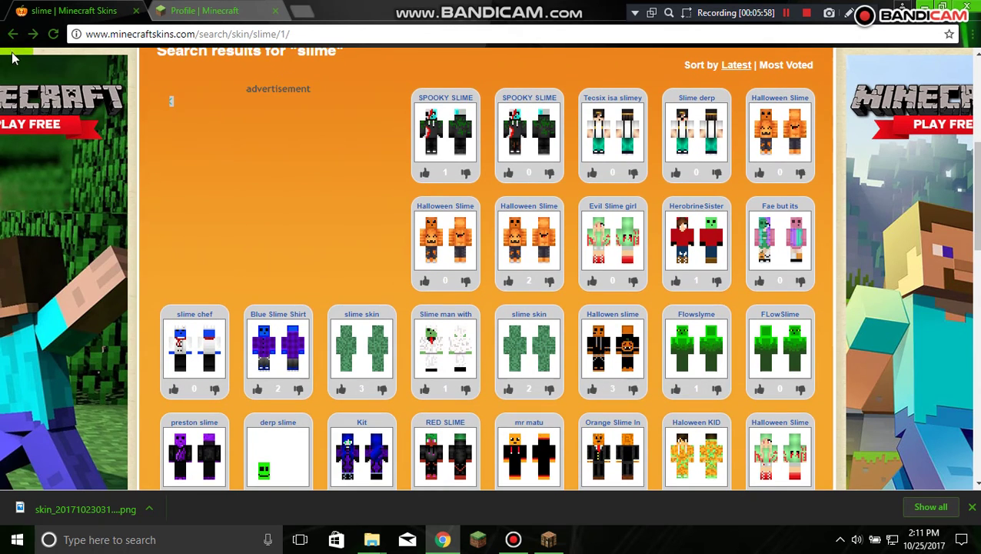
Step: Go back to the "derp slim" search results on The Skindex and look through the listed skins
click(13, 36)
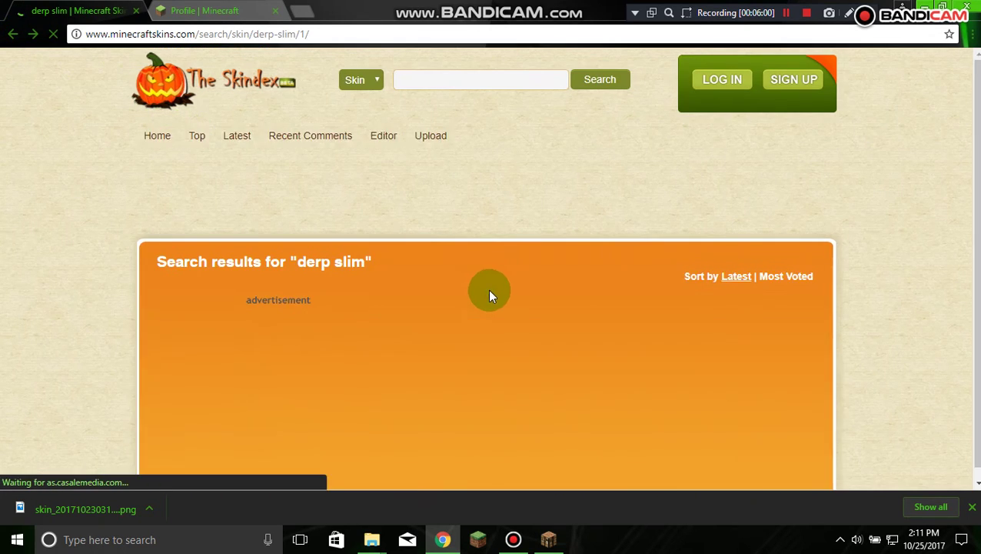
scroll(490, 290, down, 2)
scroll(492, 293, down, 1)
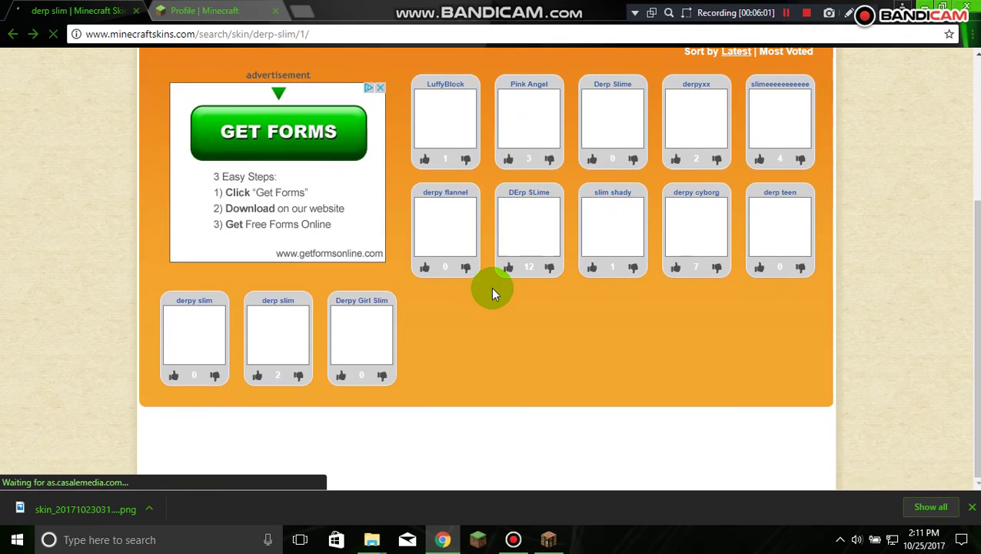
click(13, 37)
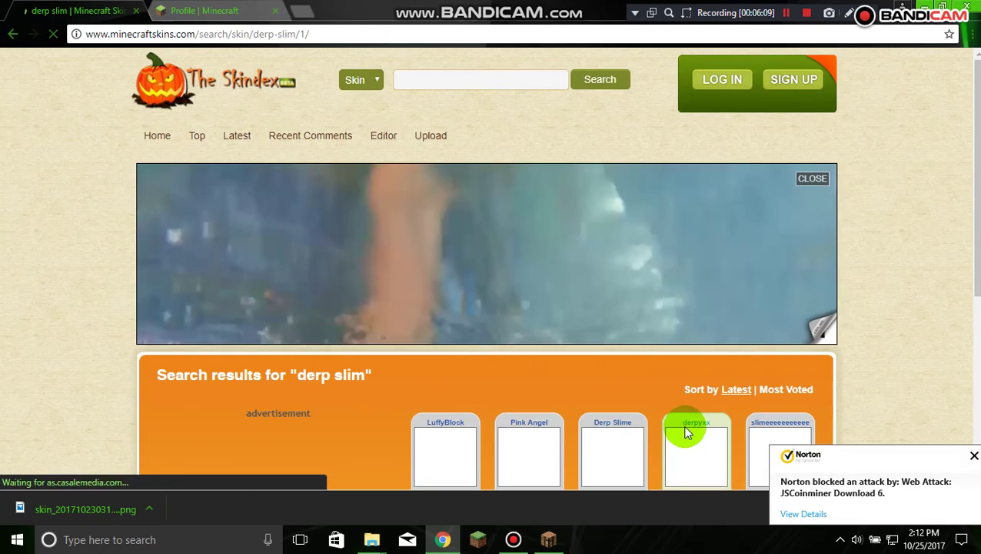
scroll(685, 424, down, 1)
scroll(687, 422, down, 4)
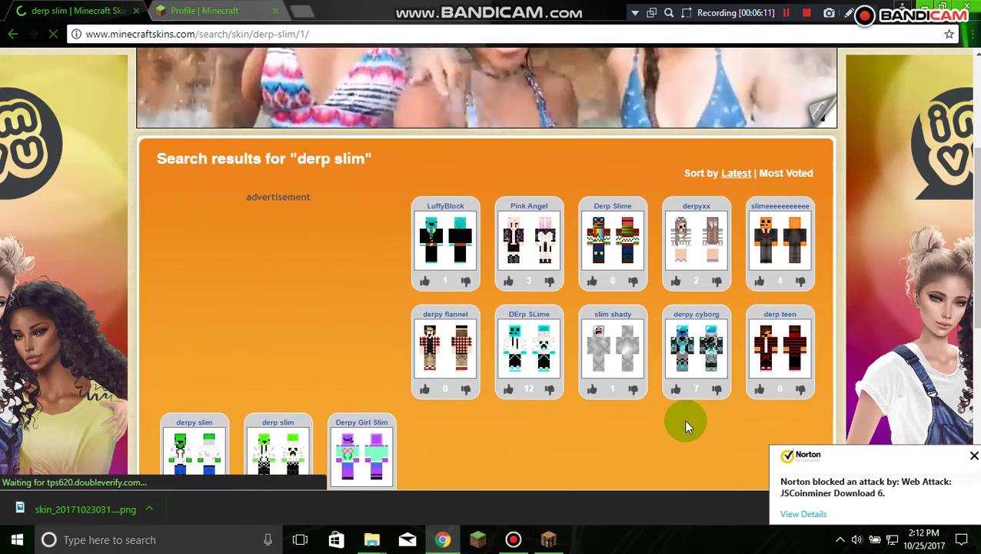
scroll(372, 323, up, 3)
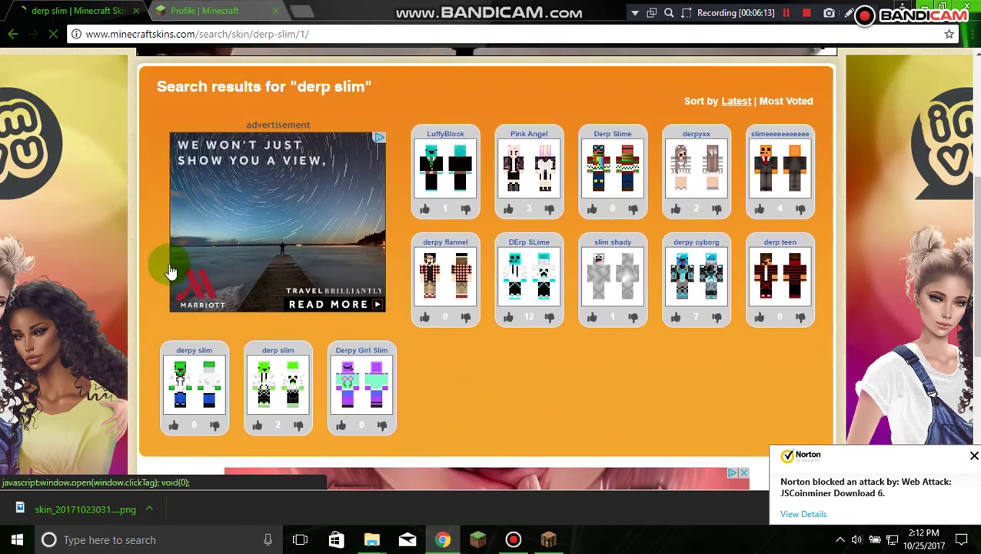
click(14, 34)
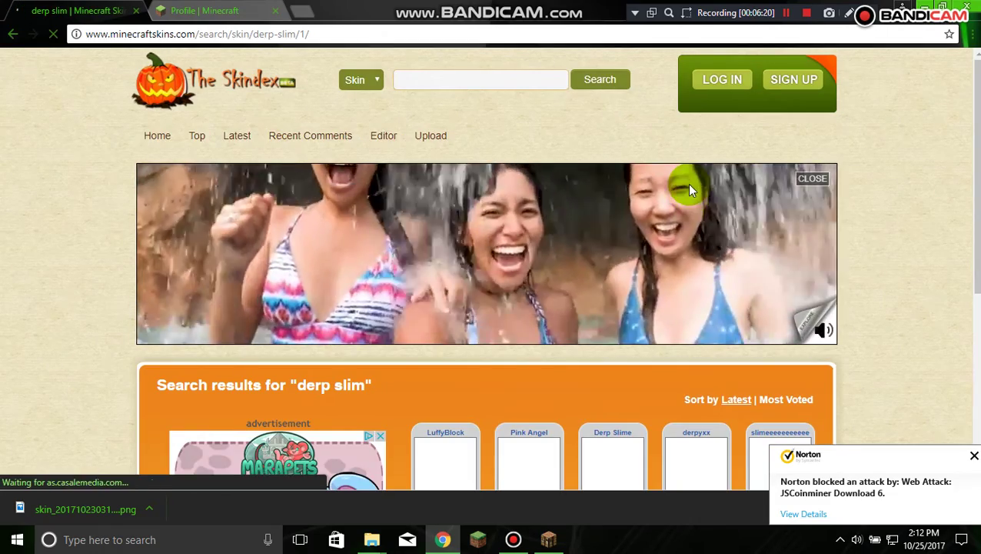
scroll(535, 161, down, 2)
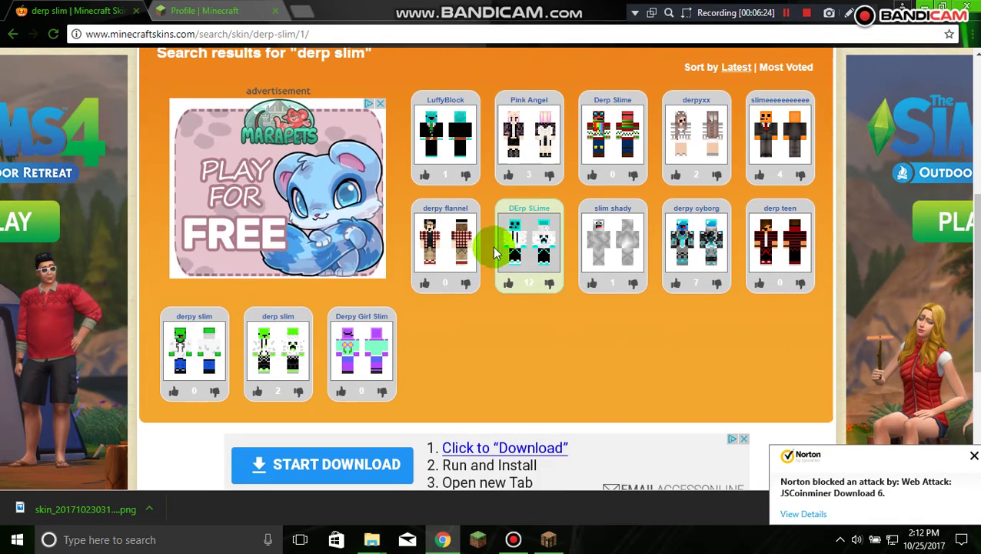
scroll(532, 278, up, 4)
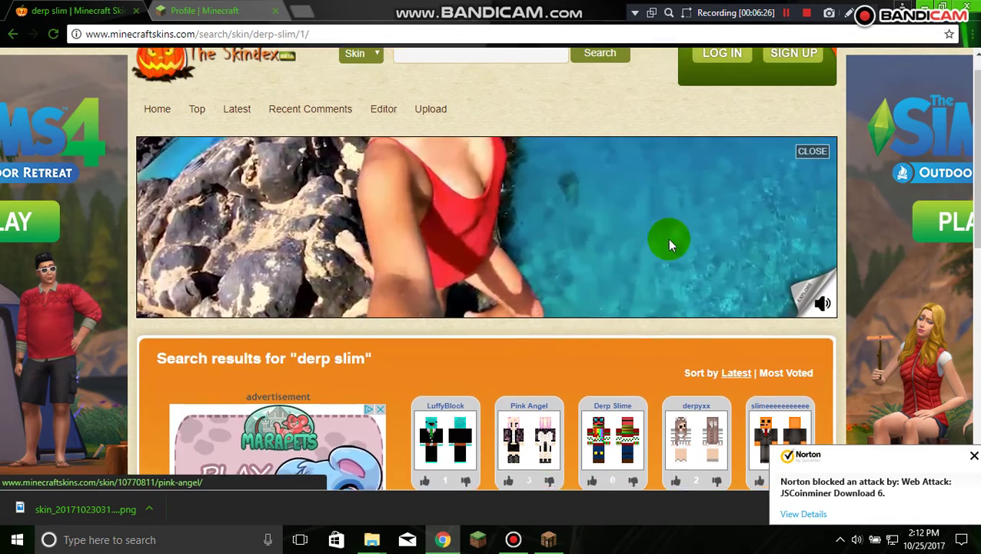
click(805, 182)
scroll(607, 342, down, 3)
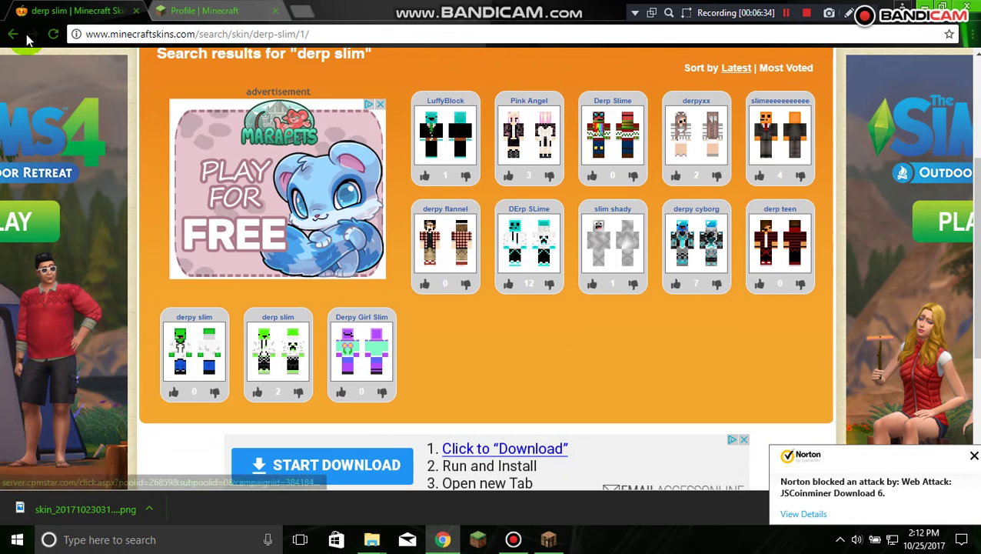
Step: Search the web for "skin dex" and open The Skindex home page, closing the old skin search page and the search results
click(299, 10)
click(111, 31)
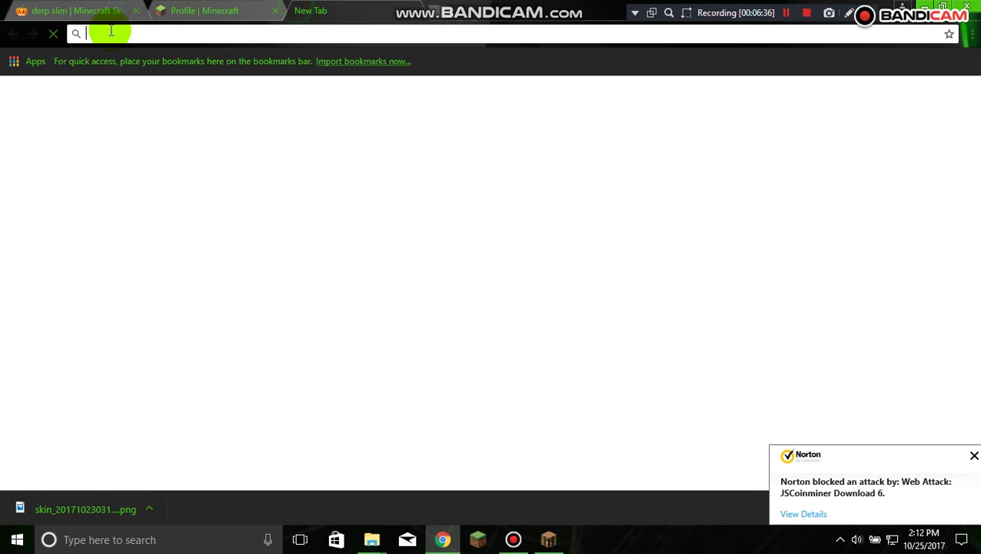
click(136, 12)
text(skin de)
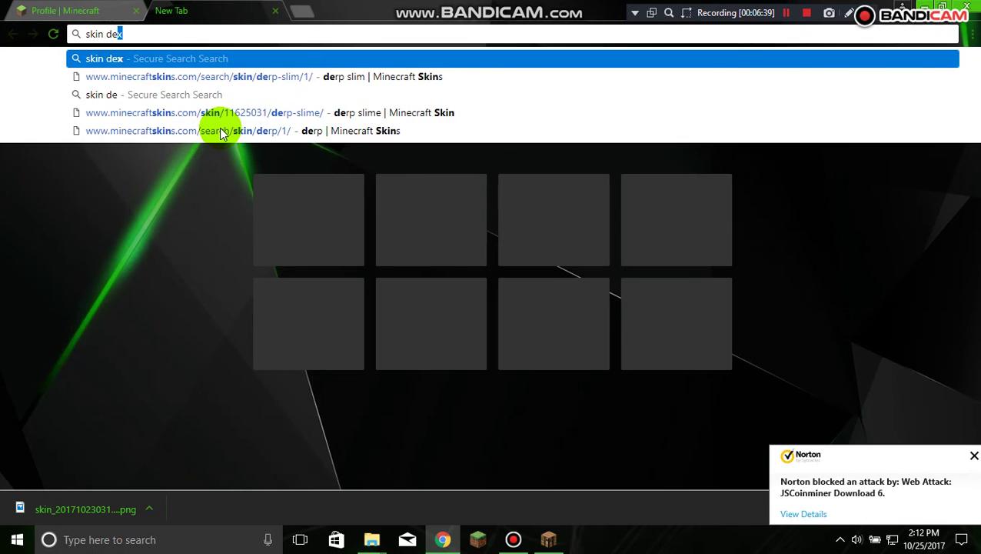
key(Return)
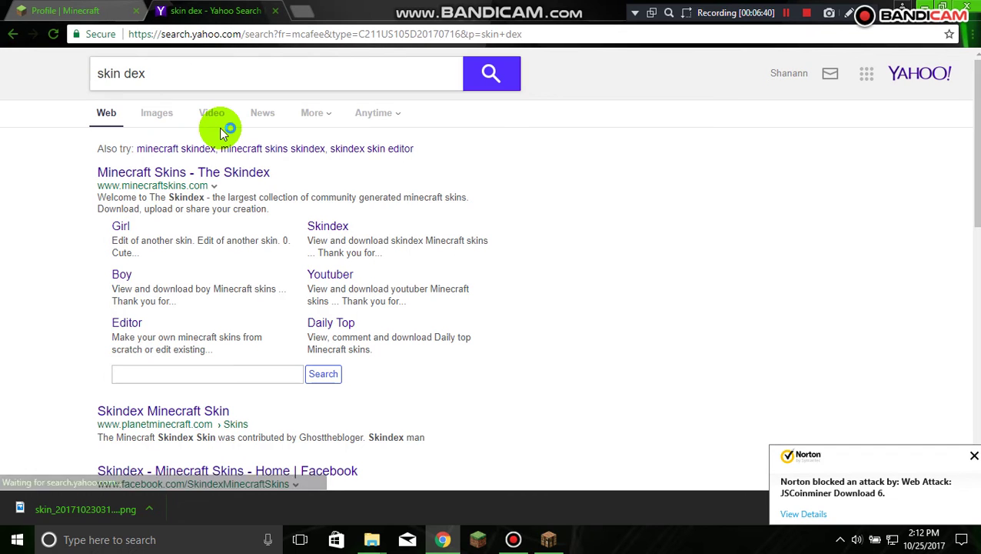
click(192, 173)
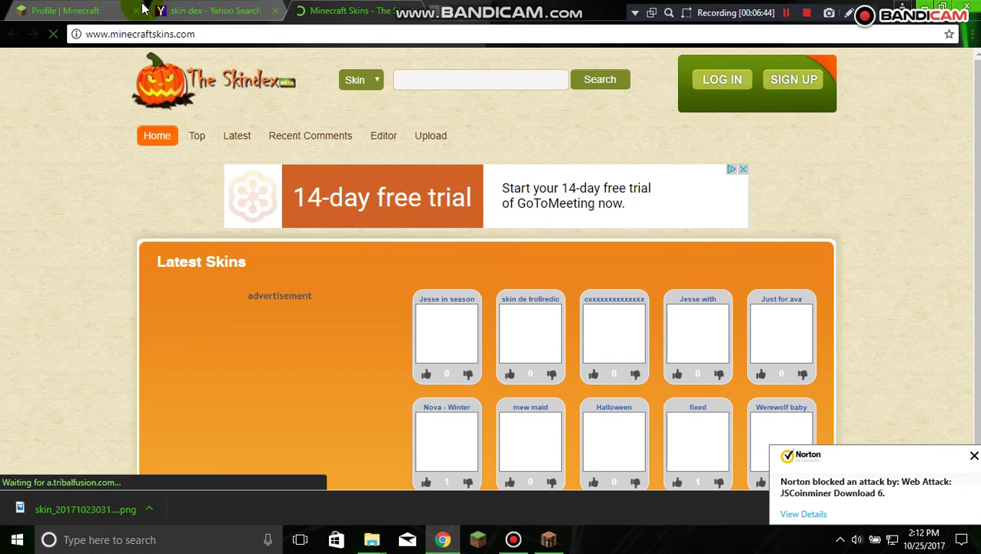
click(276, 10)
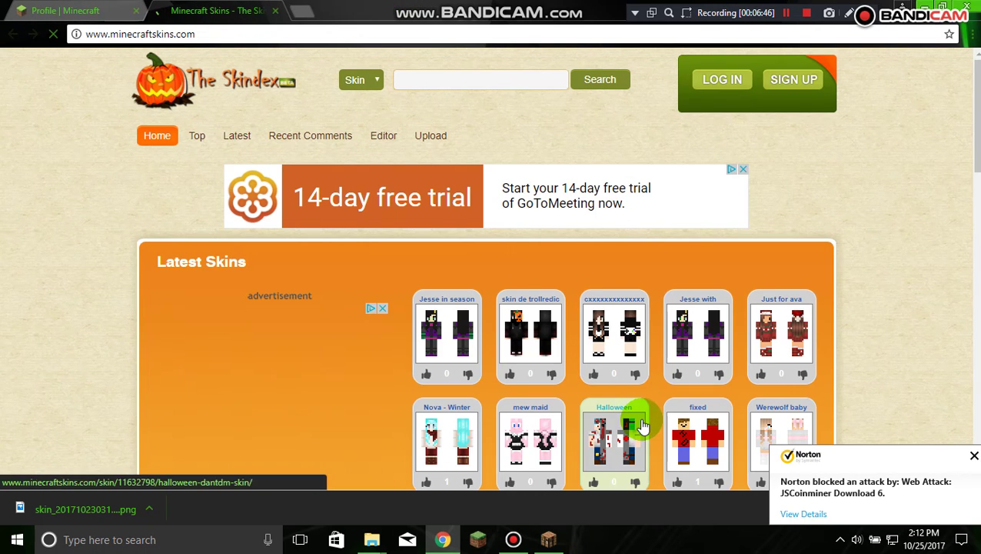
Step: Look through the Latest Skins and Daily Top Skins on The Skindex home page
scroll(630, 419, down, 2)
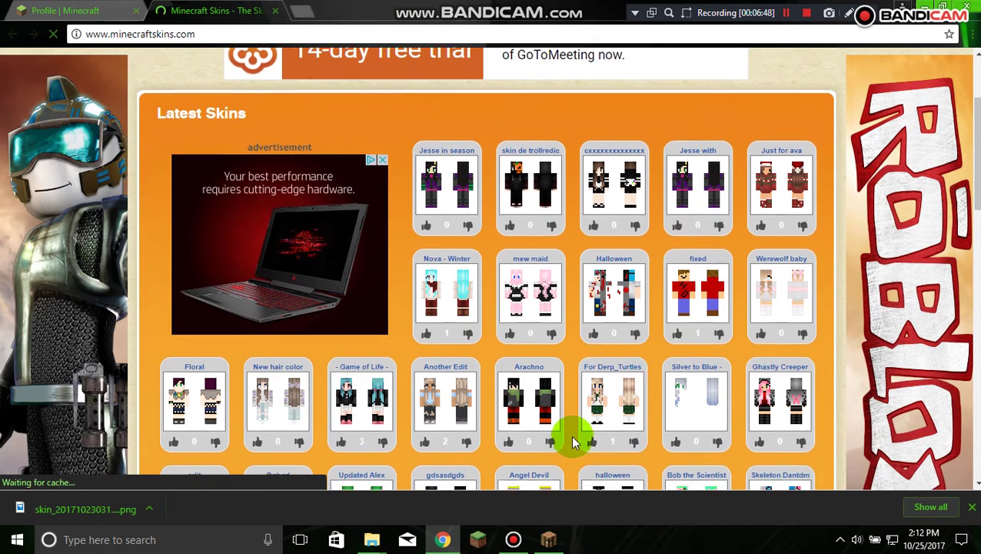
scroll(571, 435, down, 2)
scroll(570, 443, down, 2)
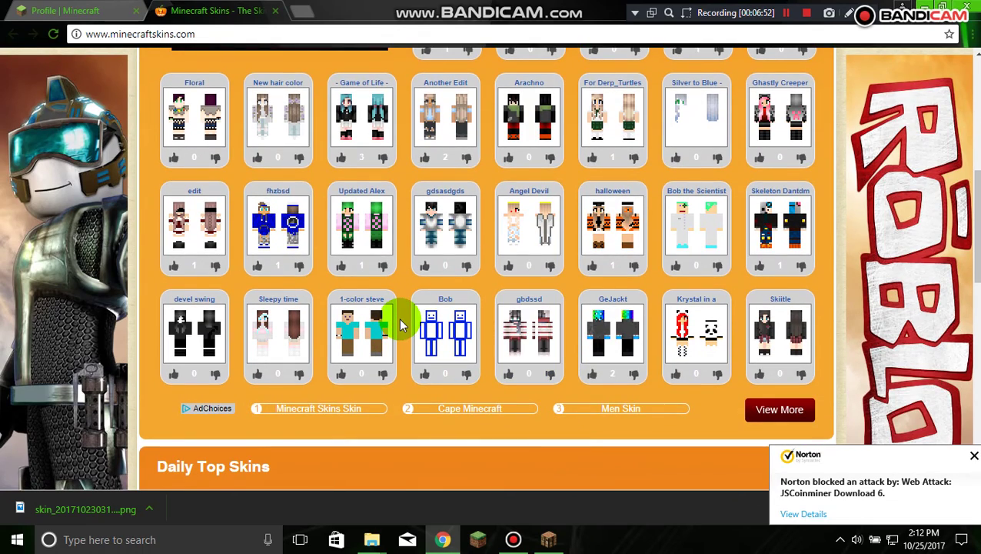
scroll(398, 318, down, 9)
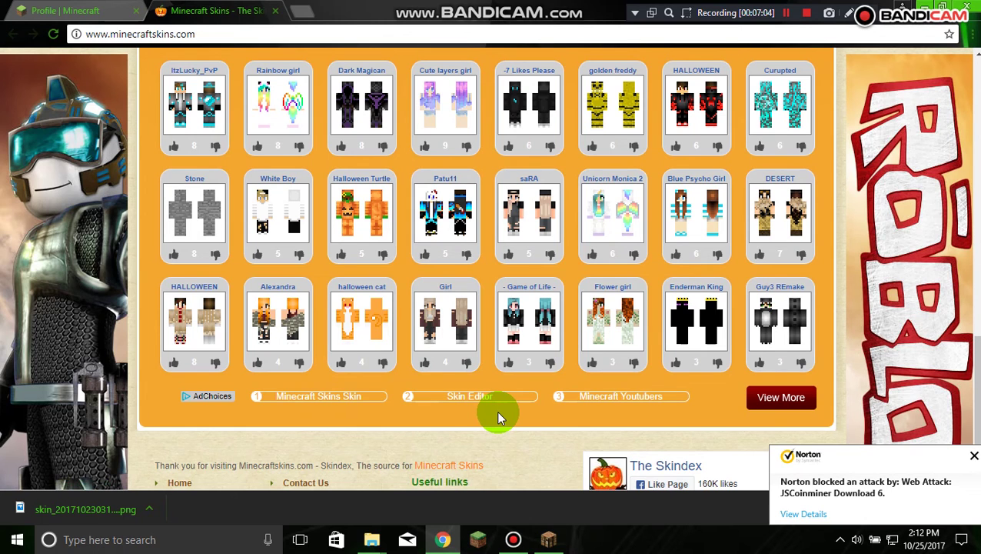
scroll(500, 415, up, 7)
scroll(569, 450, down, 2)
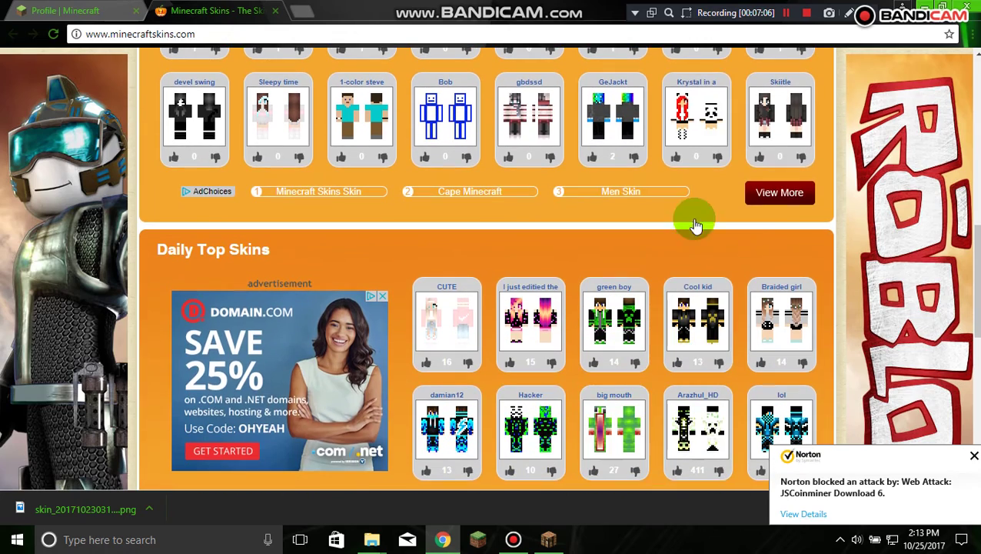
Step: Open the full Latest Skins list on The Skindex and give the "-7 Likes Please" skin an upvote
click(780, 194)
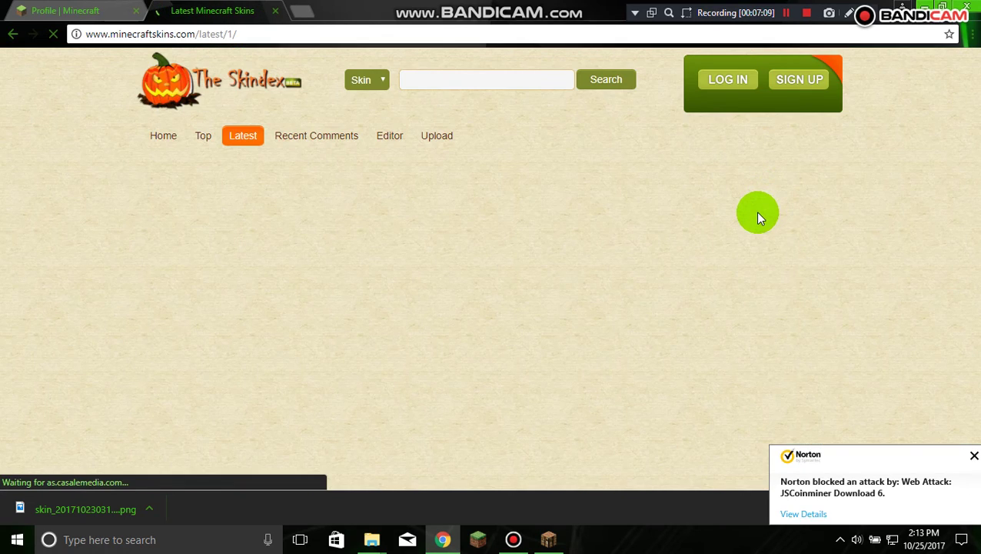
scroll(611, 339, down, 2)
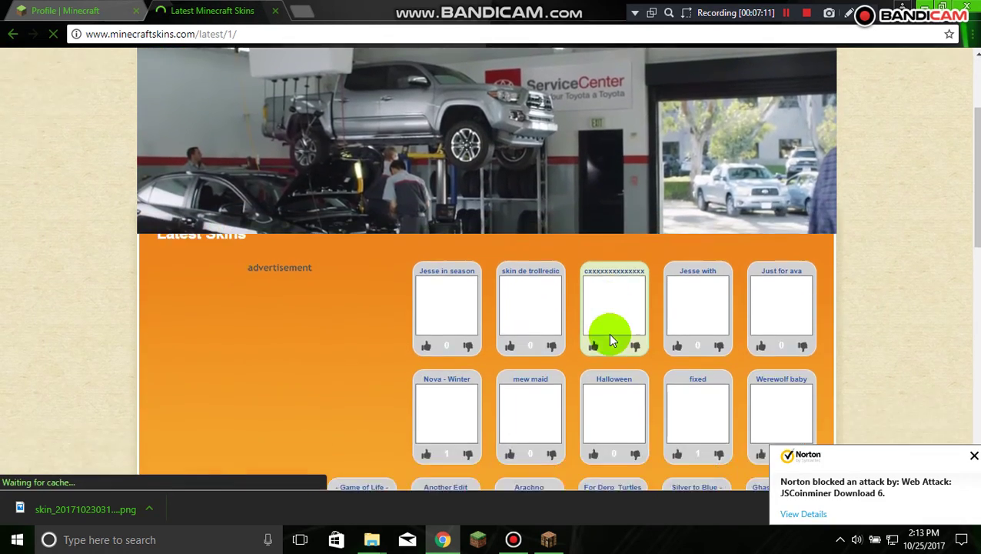
scroll(608, 333, down, 4)
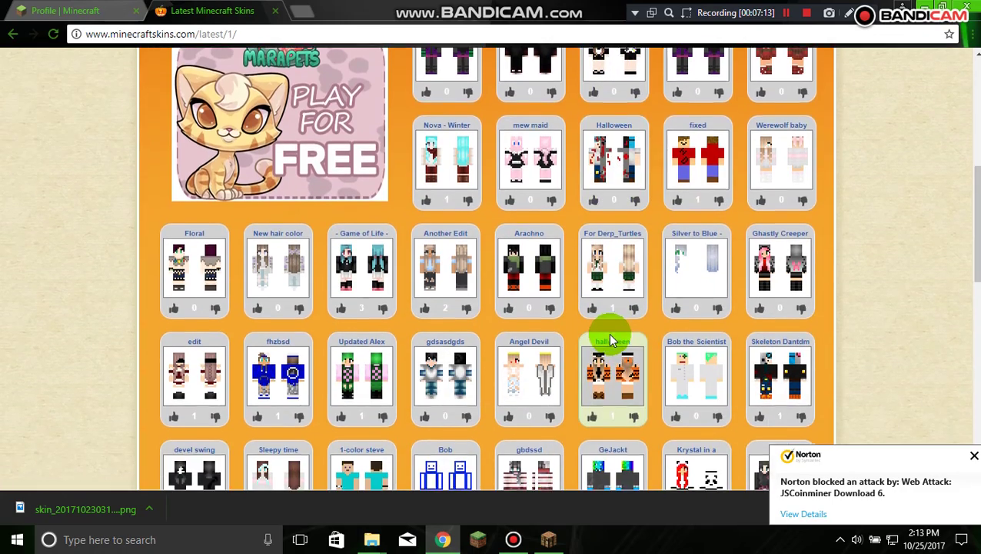
scroll(608, 333, down, 3)
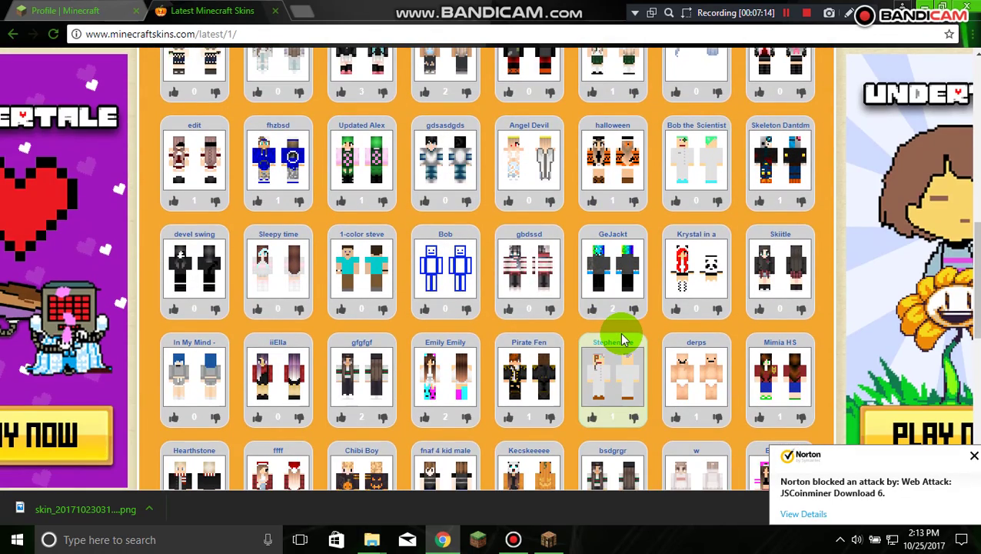
scroll(620, 332, down, 1)
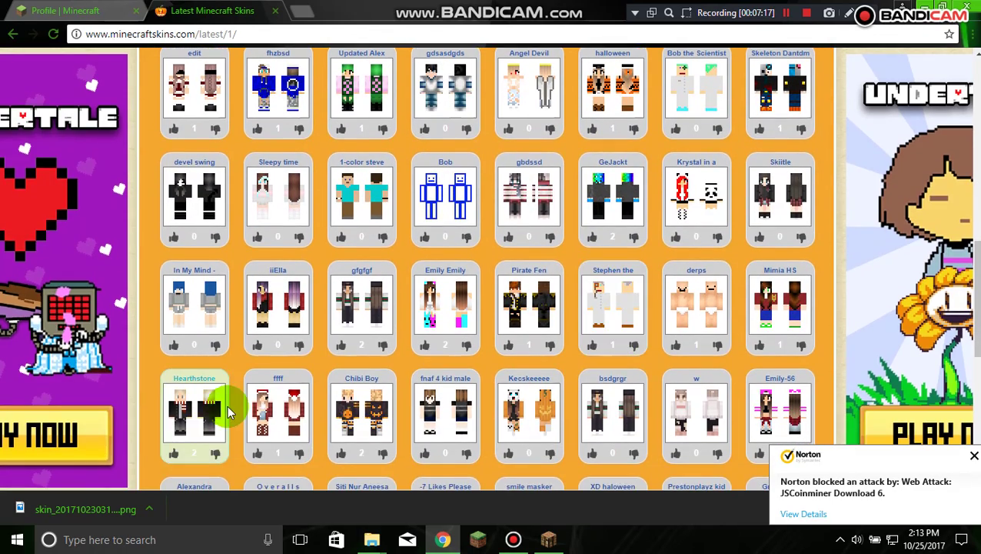
scroll(708, 359, down, 2)
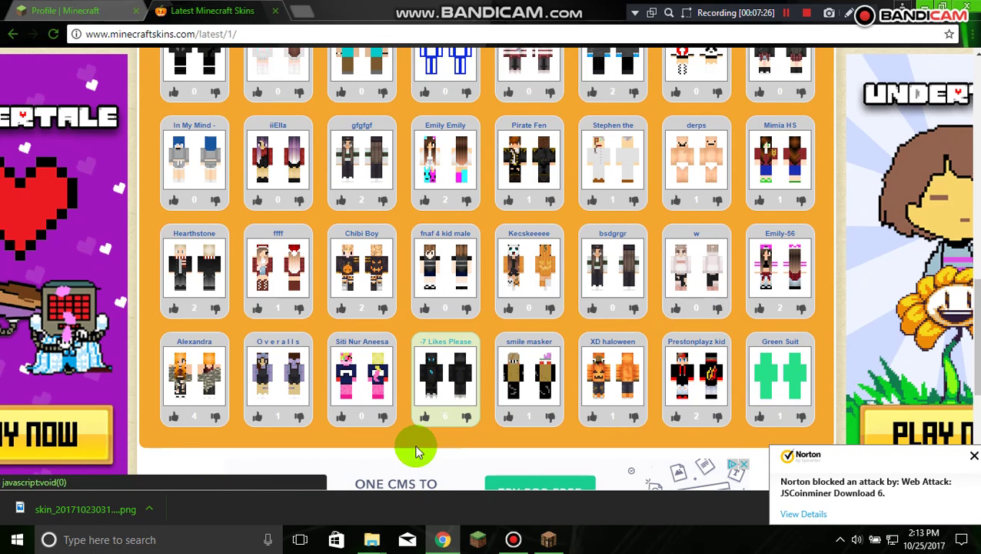
click(426, 419)
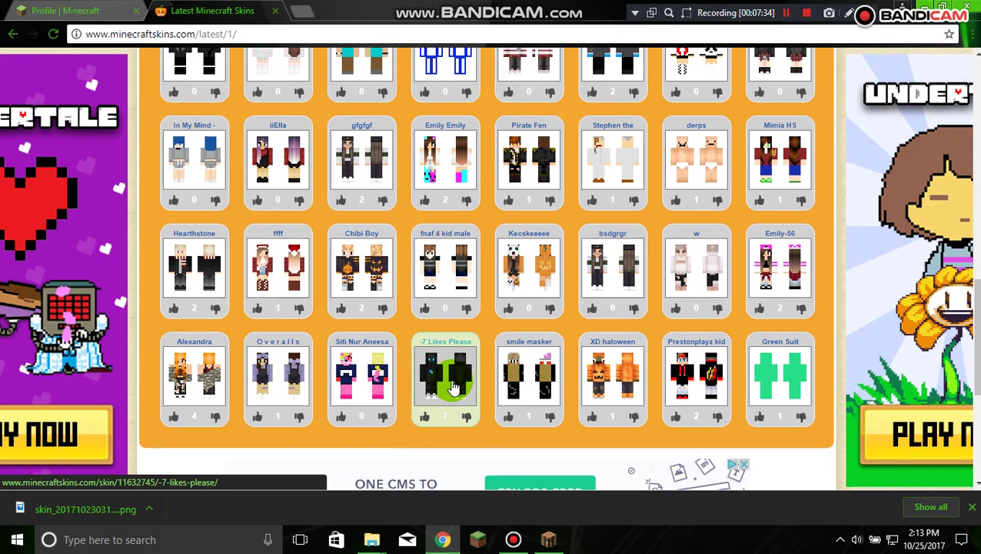
Step: Open the "-7 Likes Please" skin from the Latest Skins list and set its preview background to plain white
scroll(487, 404, up, 10)
scroll(487, 404, down, 5)
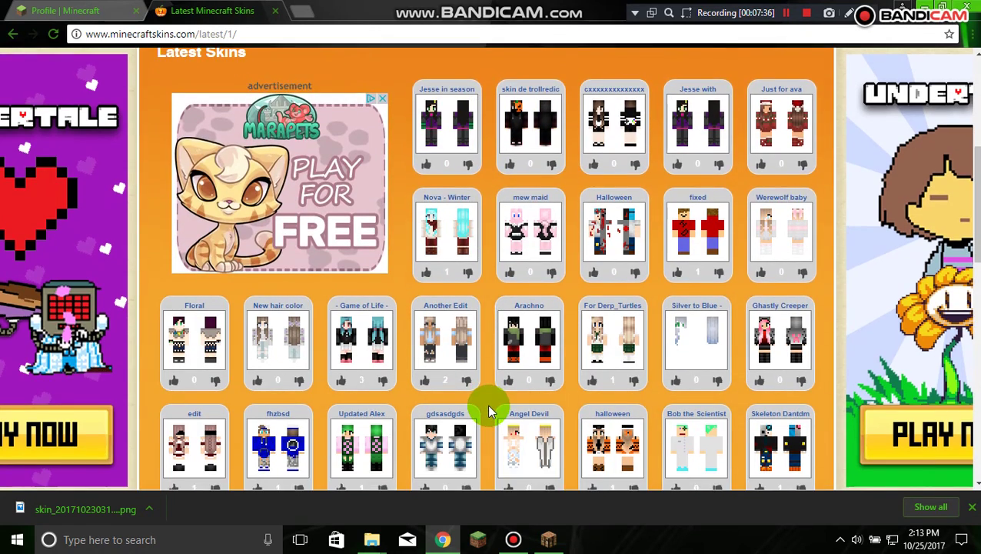
scroll(480, 408, down, 5)
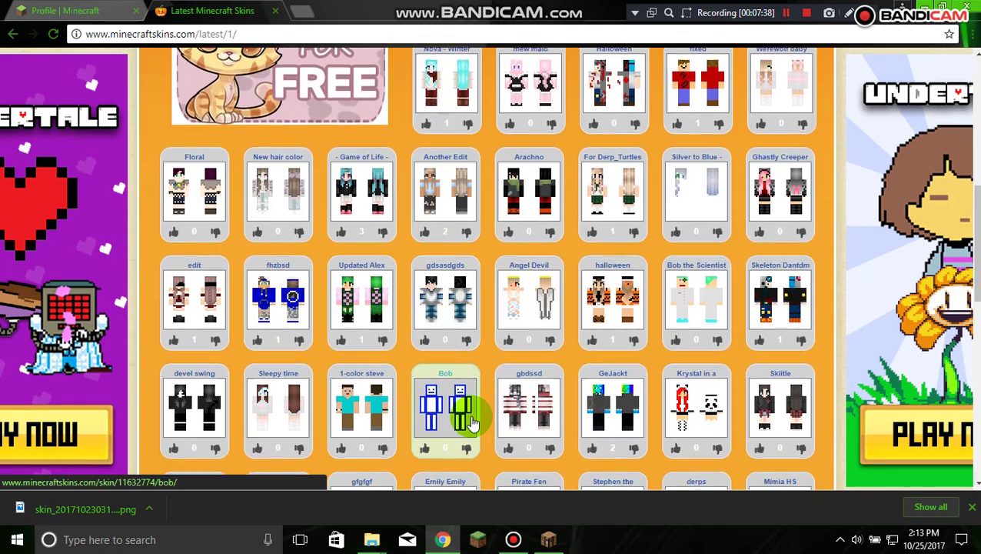
scroll(472, 421, down, 8)
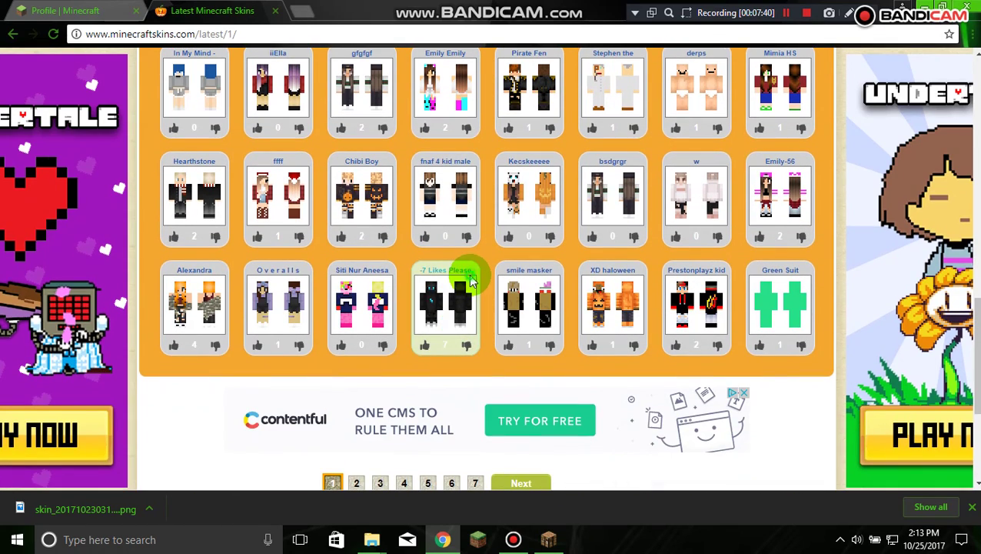
click(449, 291)
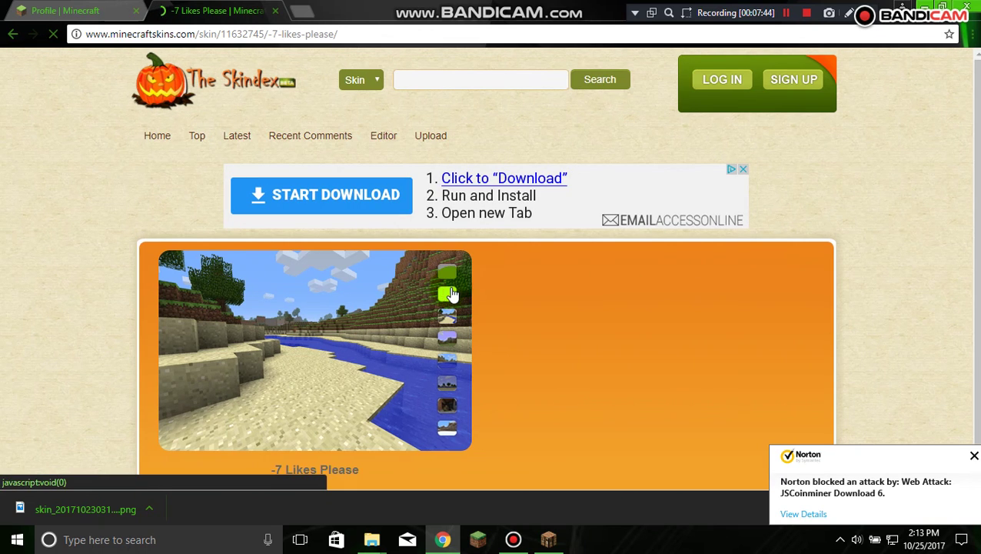
click(450, 295)
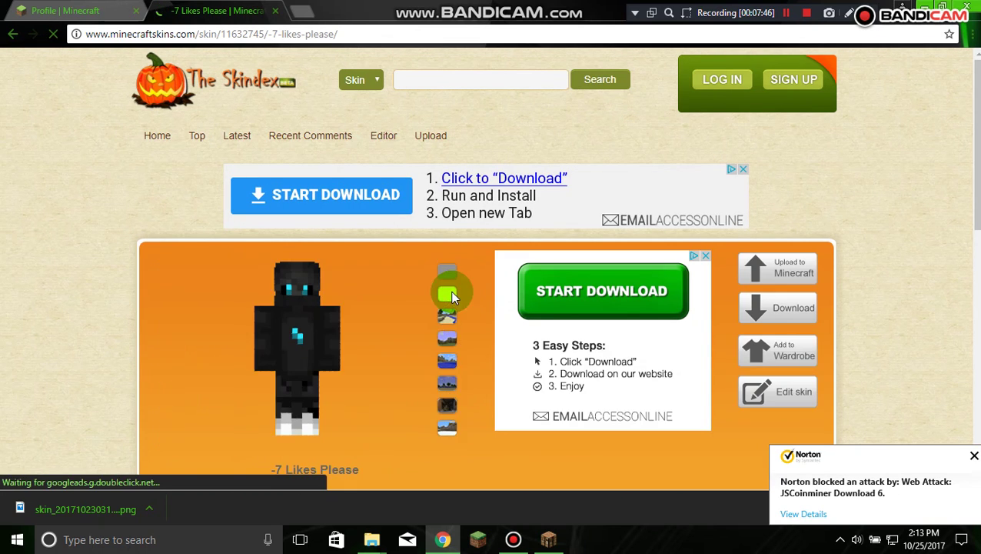
scroll(381, 303, down, 3)
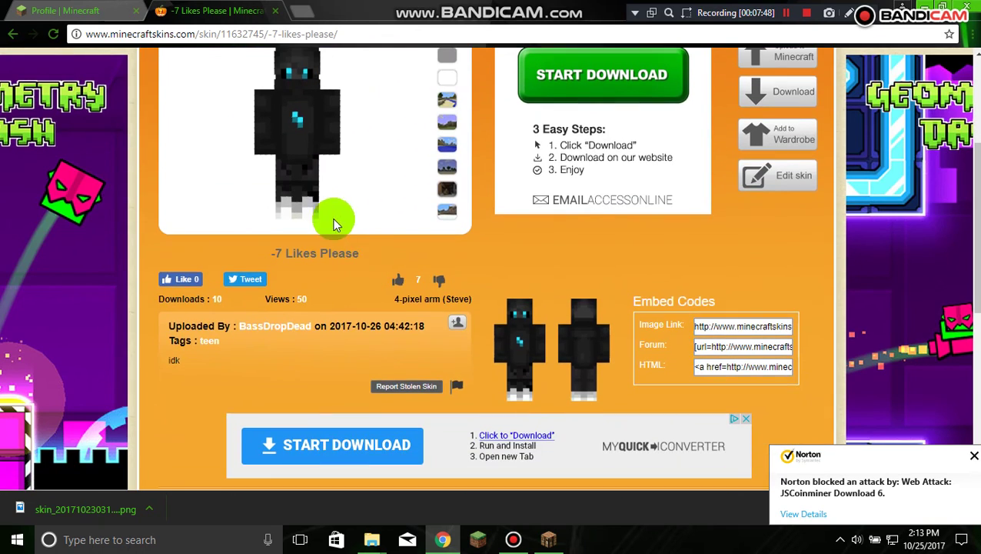
Step: Download the "-7 Likes Please" skin and rename its PNG file in the Downloads folder to the creator's channel name
scroll(334, 219, up, 1)
click(799, 159)
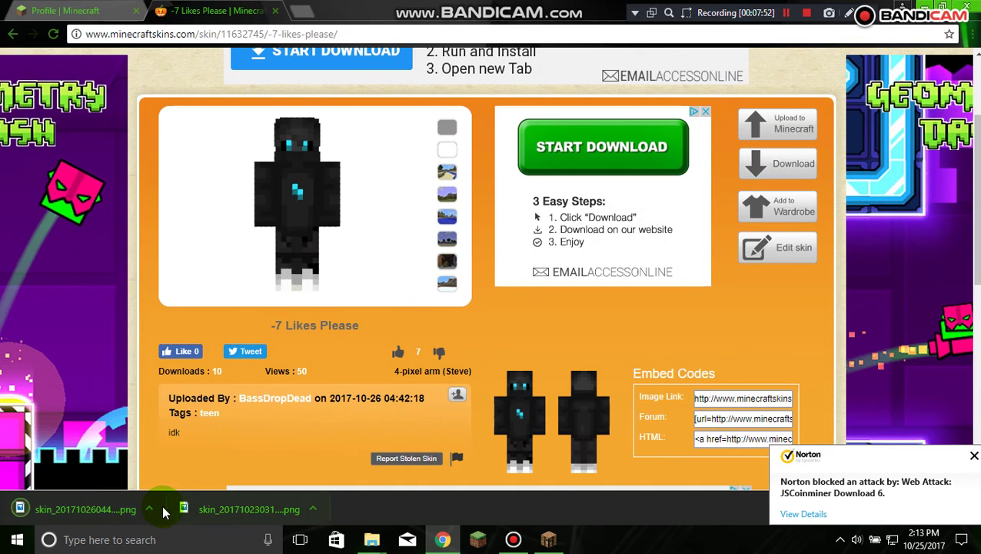
click(150, 509)
click(203, 464)
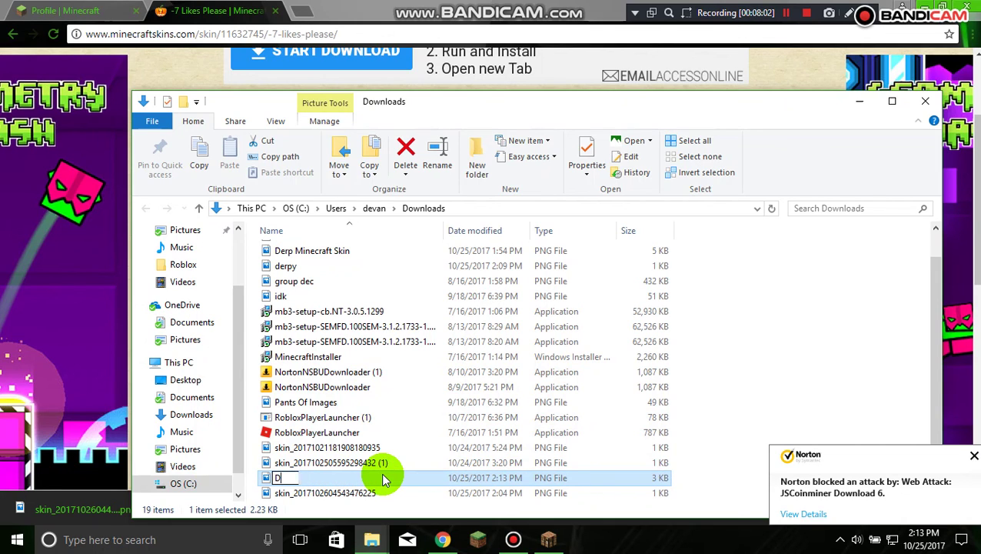
text(EVANTAE GAMING)
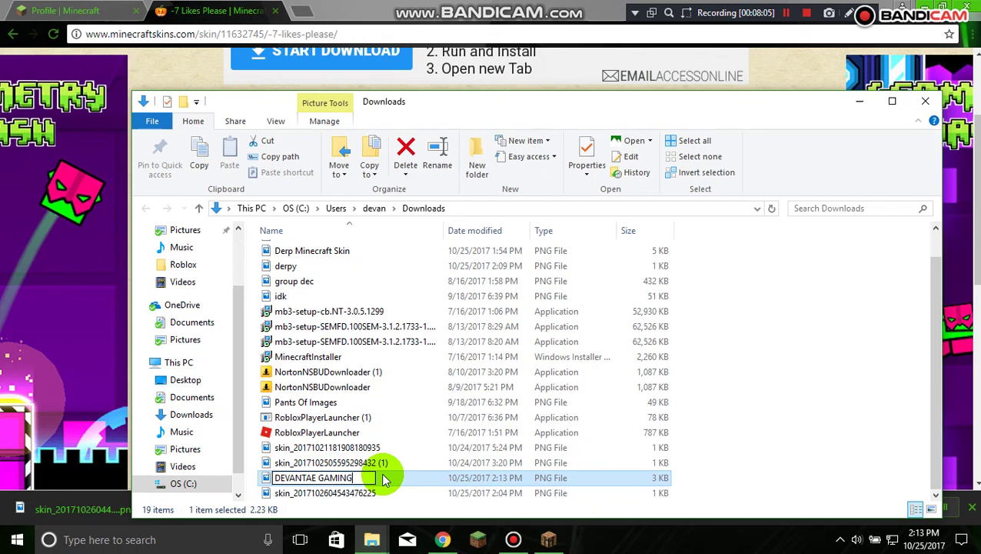
key(Return)
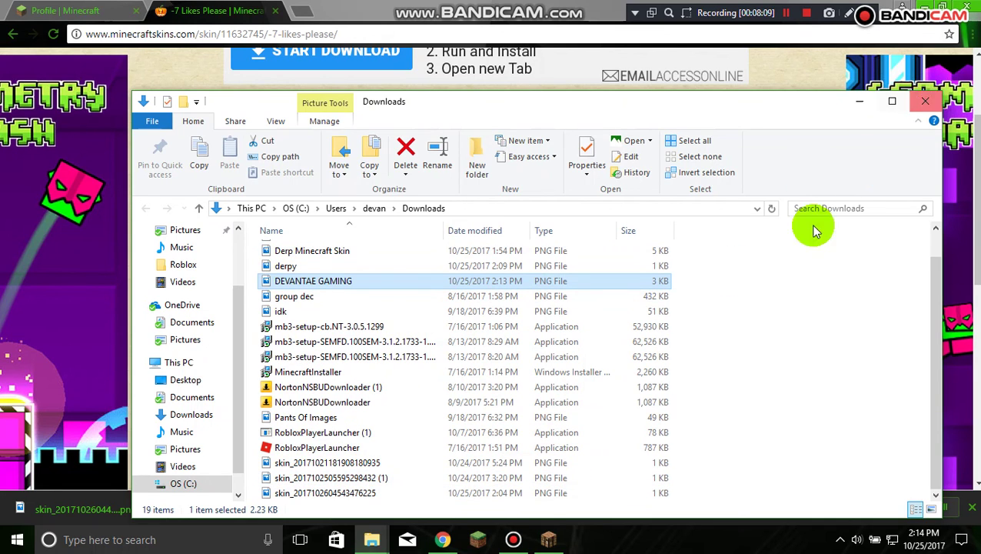
click(175, 80)
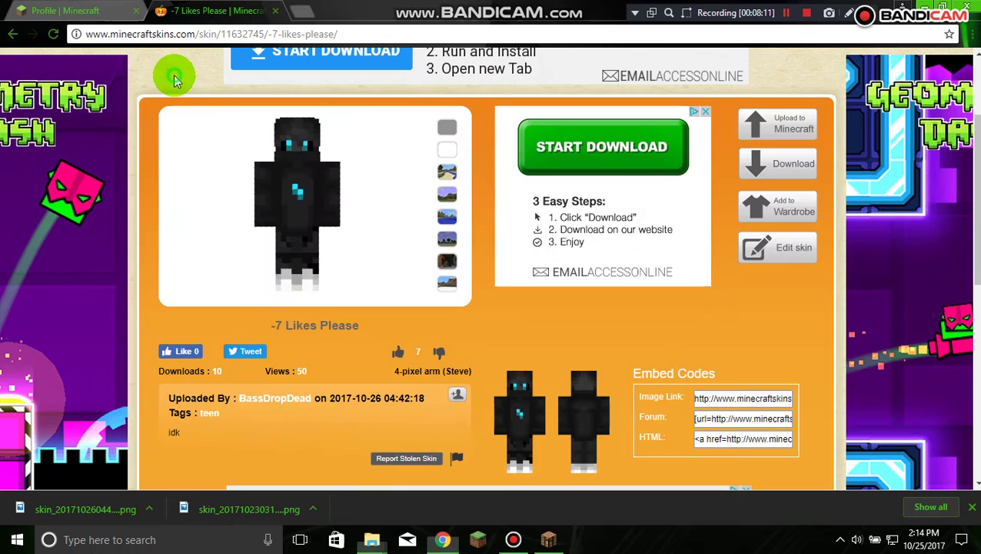
Step: Switch to the minecraft.net profile page and drop the renamed skin file from the Downloads folder into the Classic (Steve) skin upload area
click(69, 11)
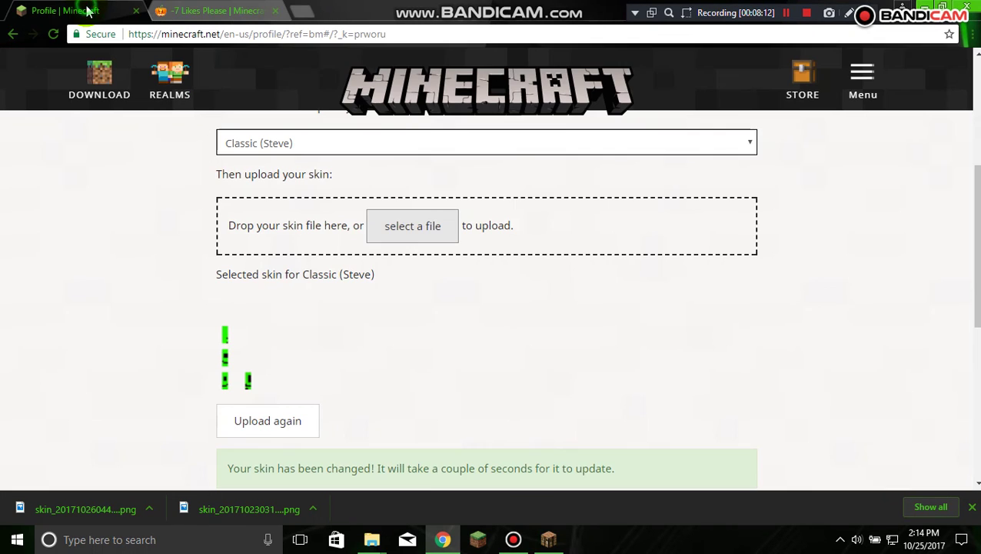
click(392, 225)
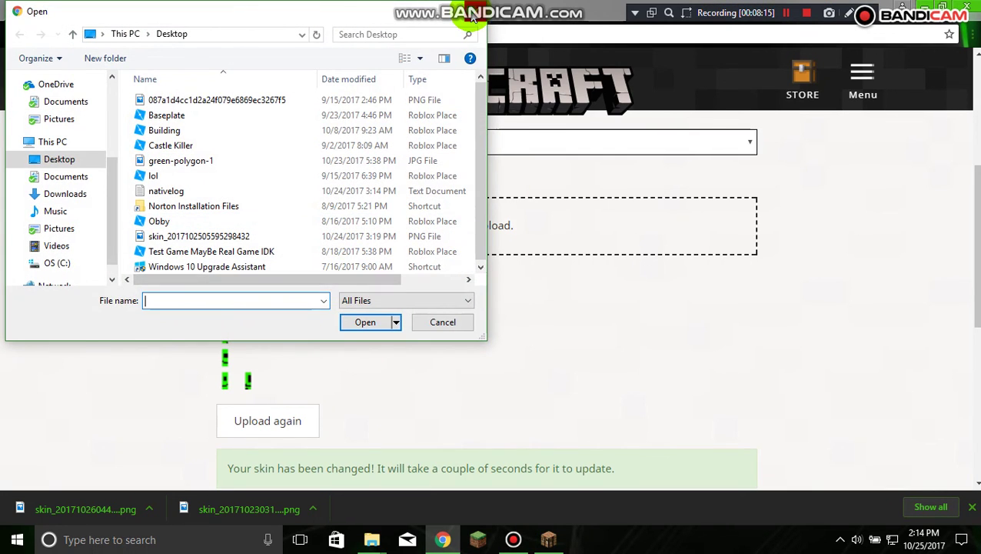
click(472, 12)
mouse_move(371, 539)
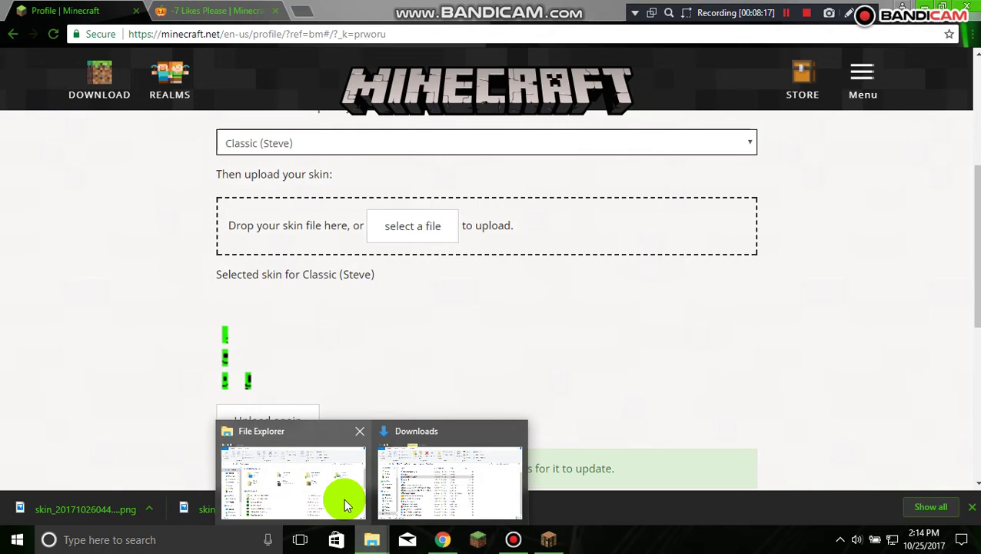
mouse_move(344, 505)
click(429, 485)
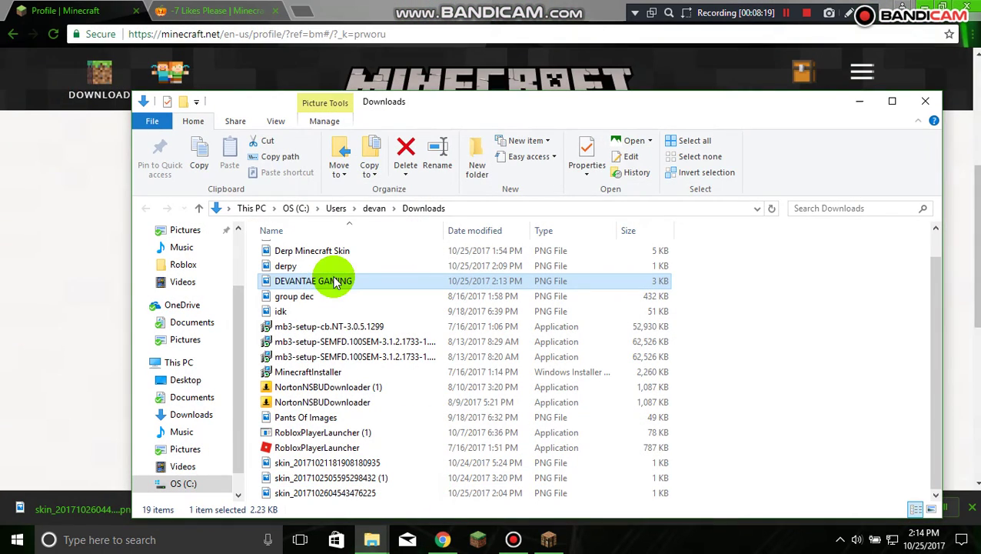
drag(373, 280, 973, 152)
drag(973, 190, 423, 240)
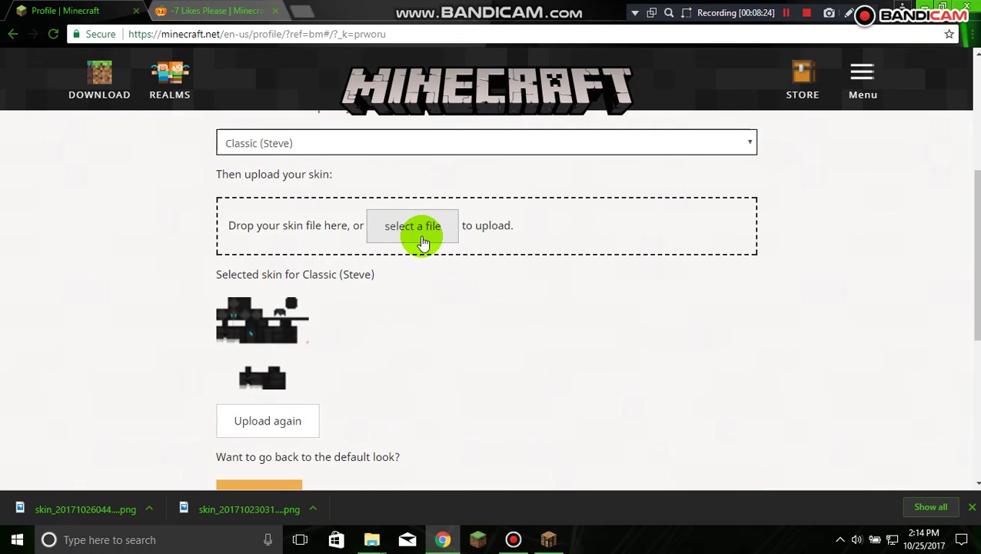
Step: Upload the selected Classic (Steve) skin again, and open the skin file chooser briefly without choosing a file
click(270, 424)
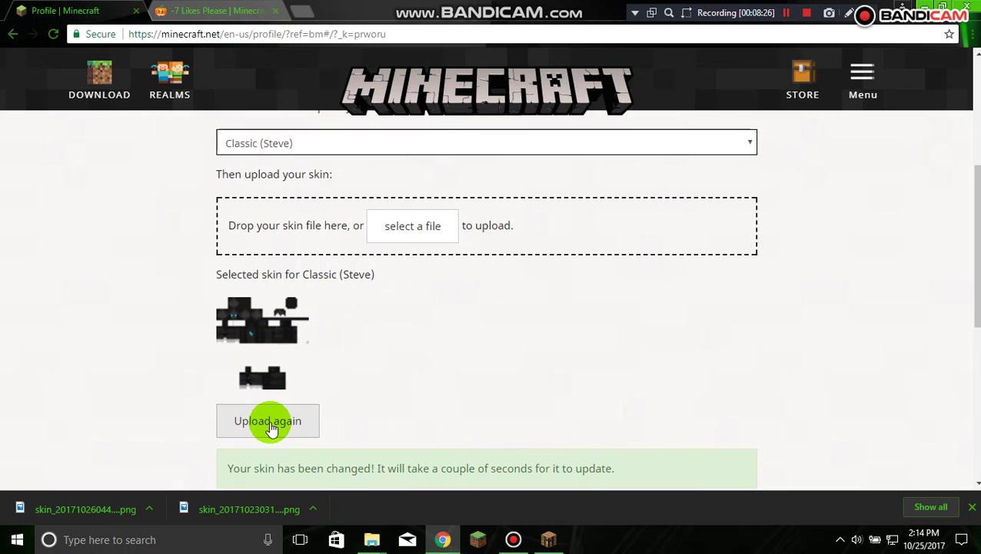
click(394, 219)
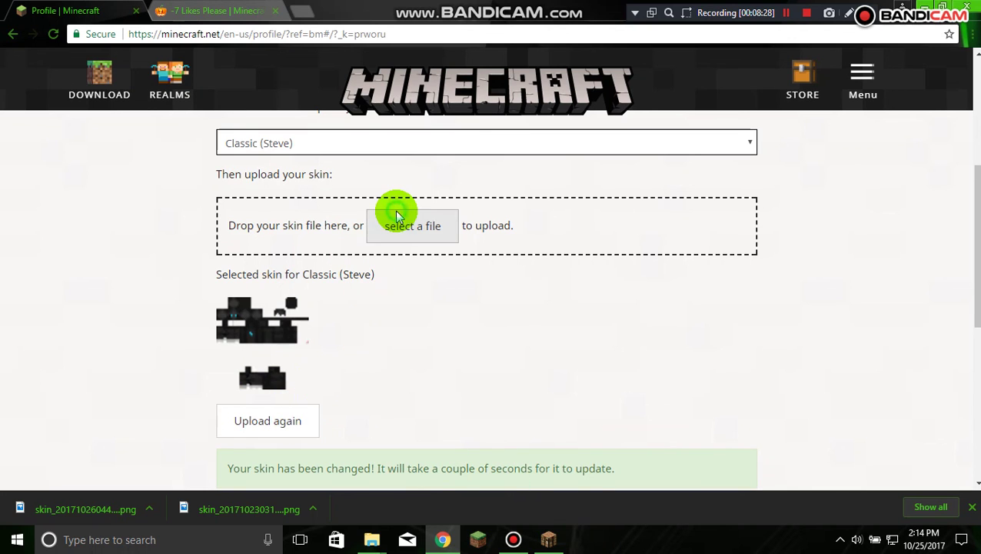
click(468, 9)
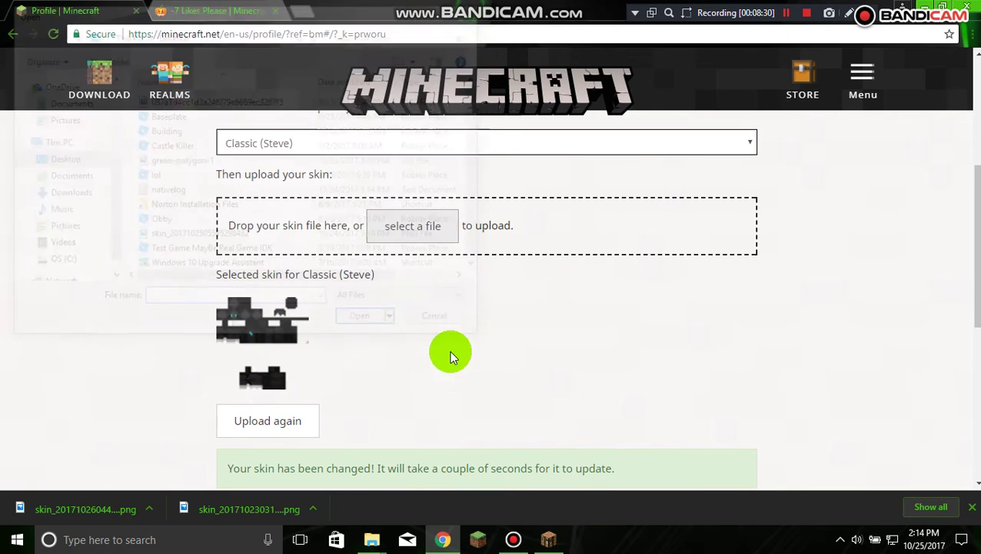
click(371, 539)
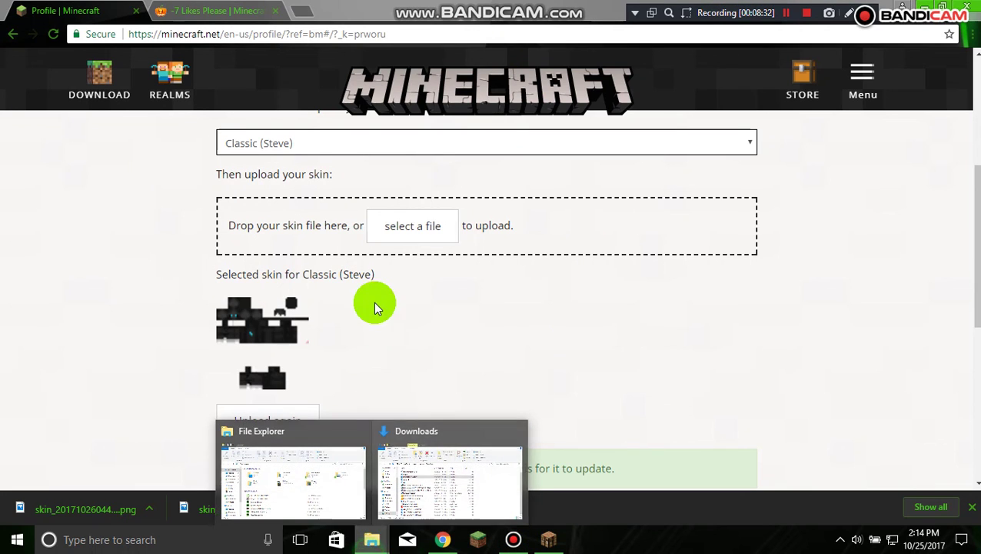
click(471, 477)
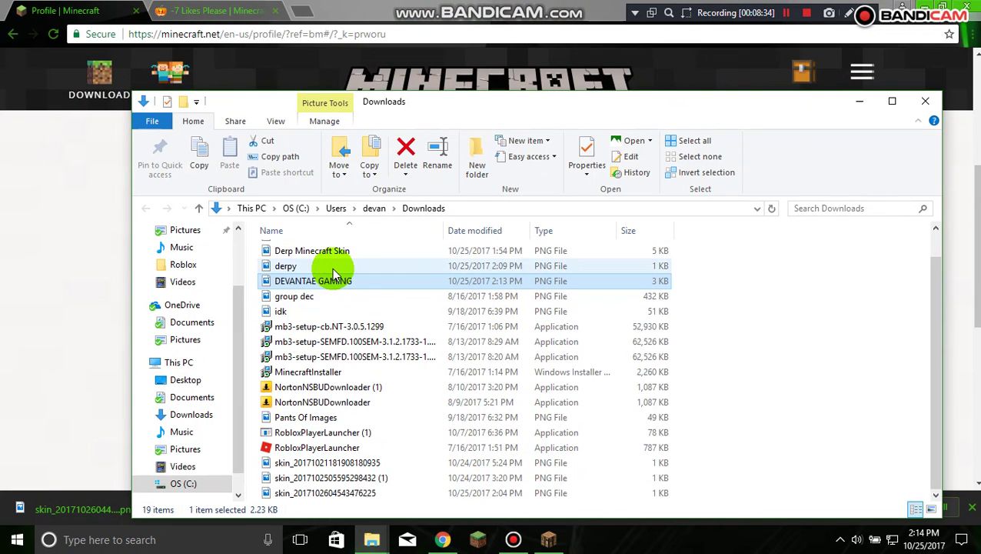
drag(350, 477, 392, 240)
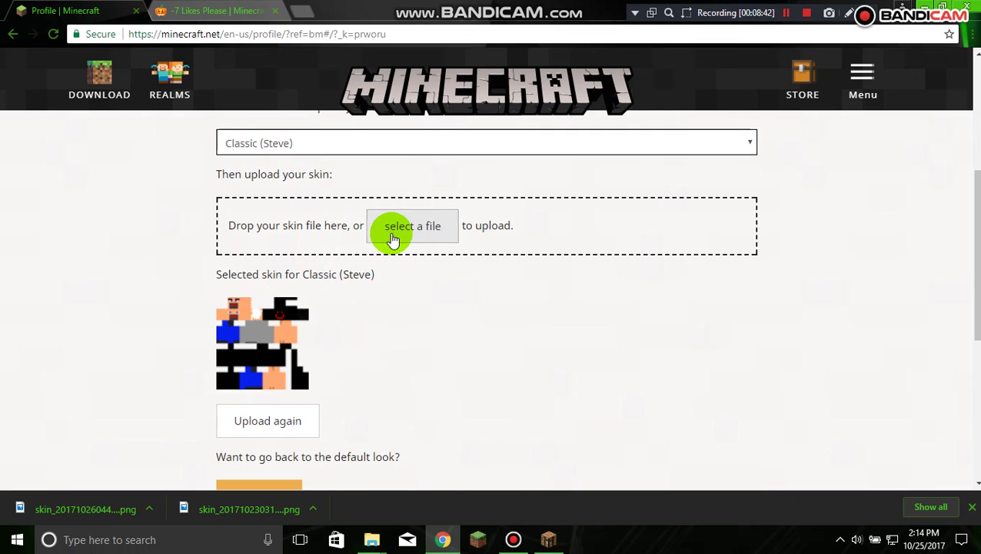
click(312, 432)
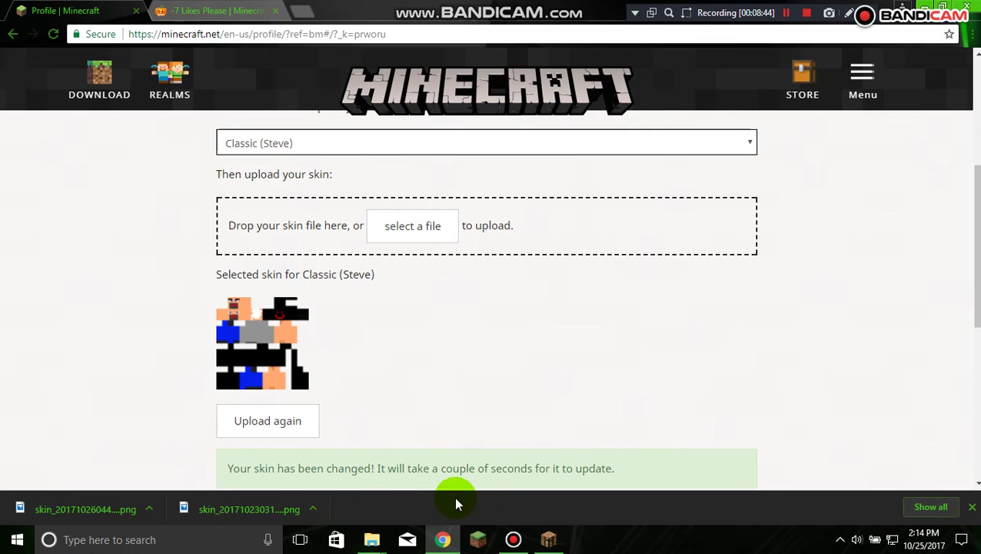
Step: Switch to the running Minecraft 1.12.2 game and join the Hypixel Network server from the multiplayer list
click(482, 538)
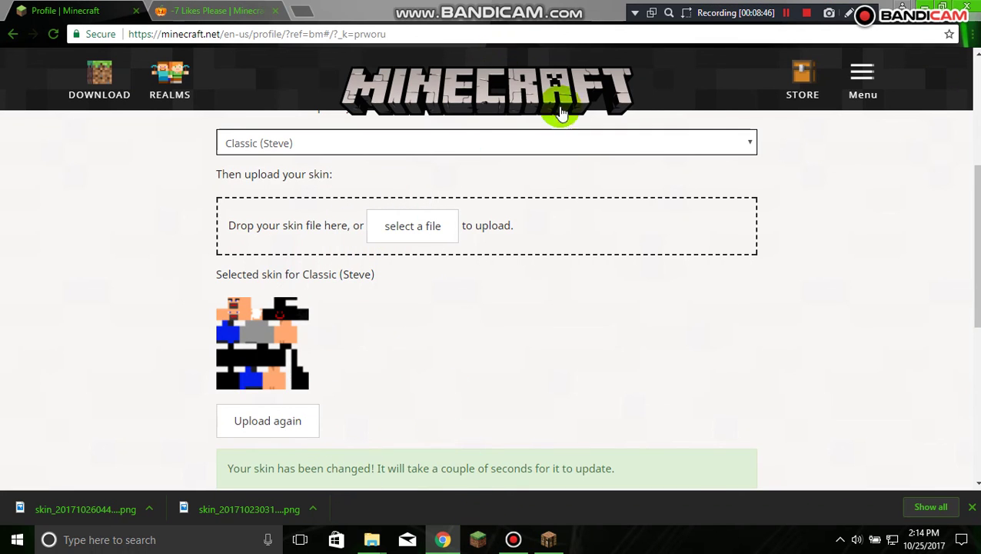
click(698, 54)
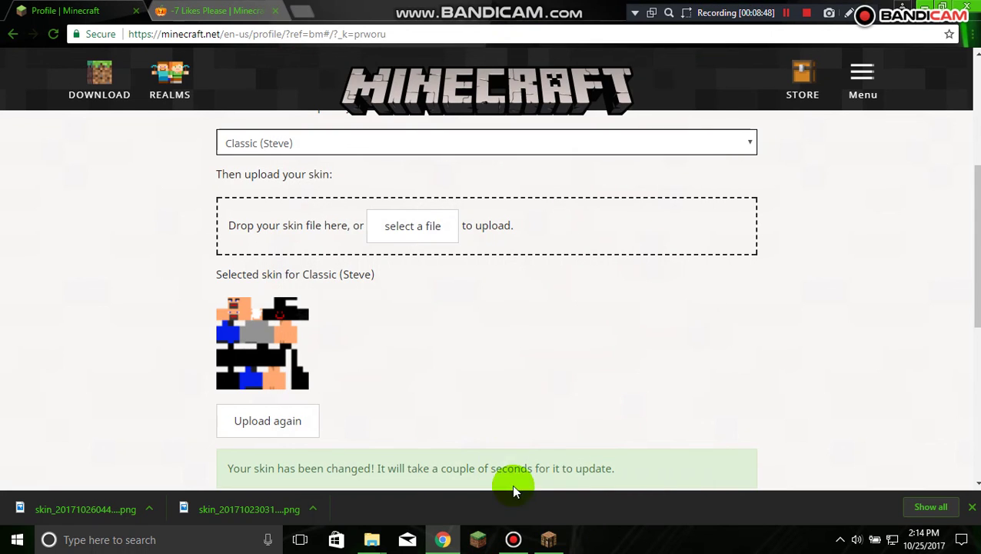
click(549, 539)
click(443, 135)
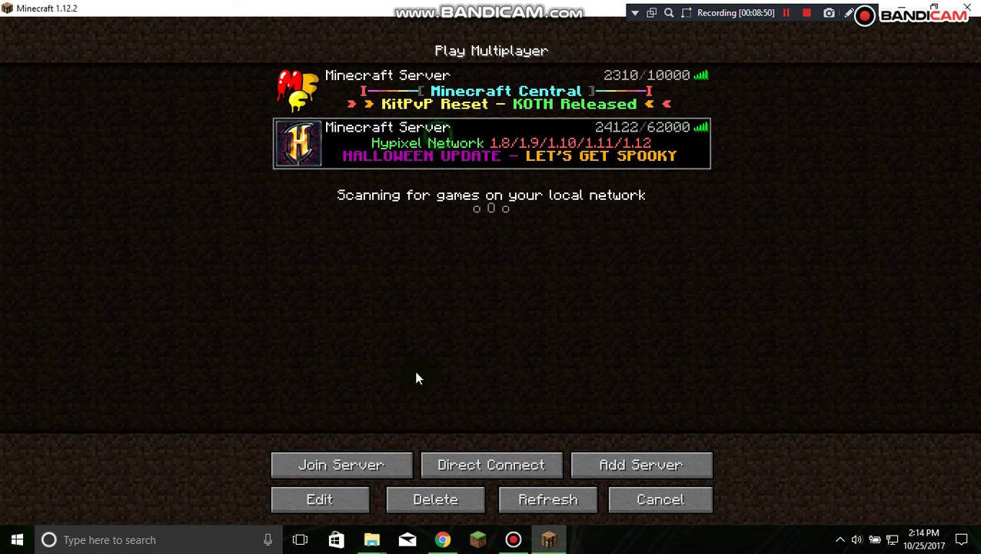
click(357, 464)
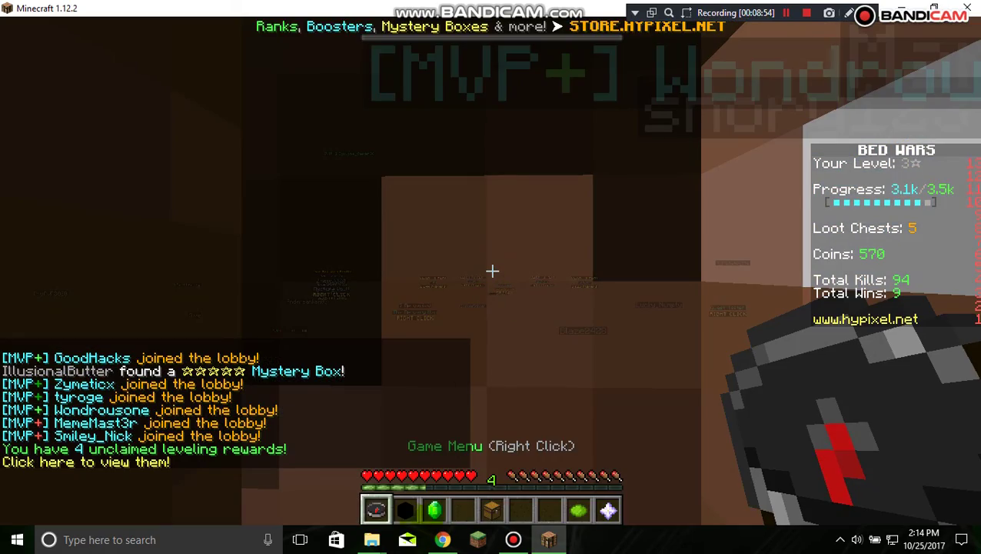
Step: Examine the character's skin from the front in third-person view in the Bed Wars lobby, and return to first-person view
key(w)
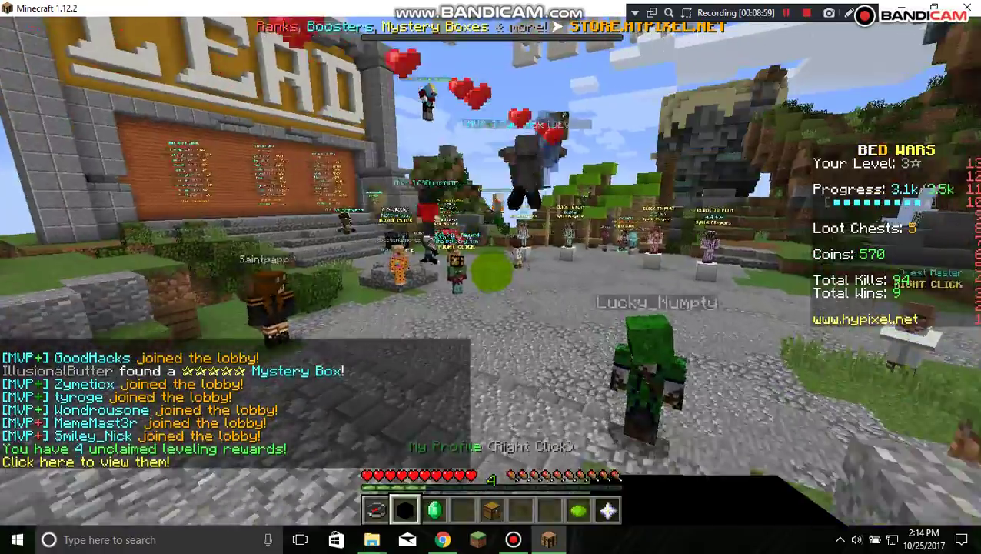
key(2)
key(F5)
key(F5)
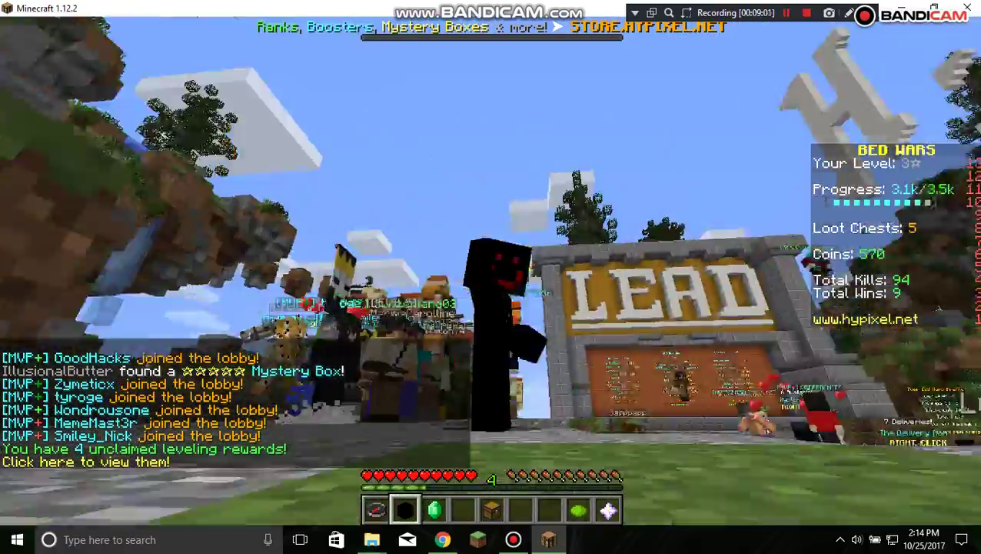
key(w)
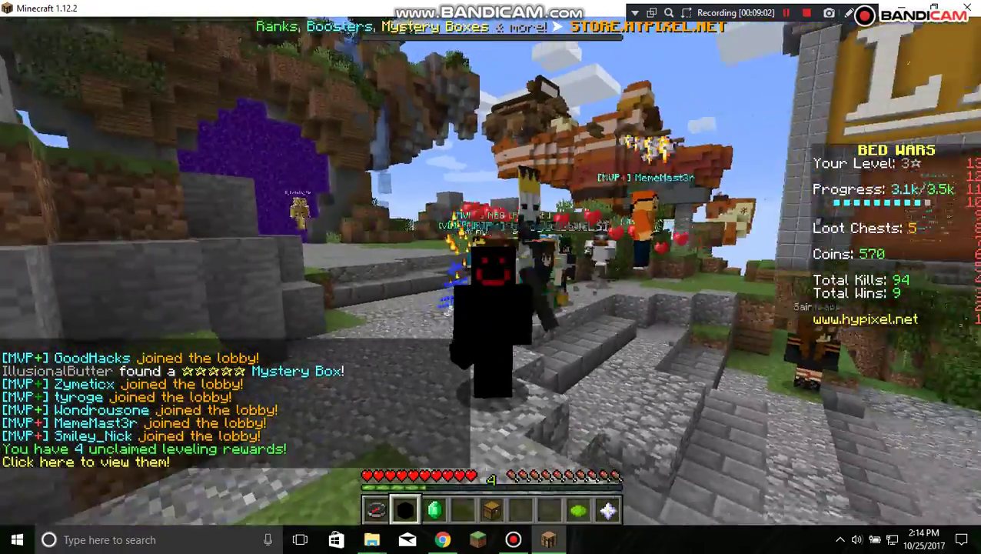
key(F5)
key(w)
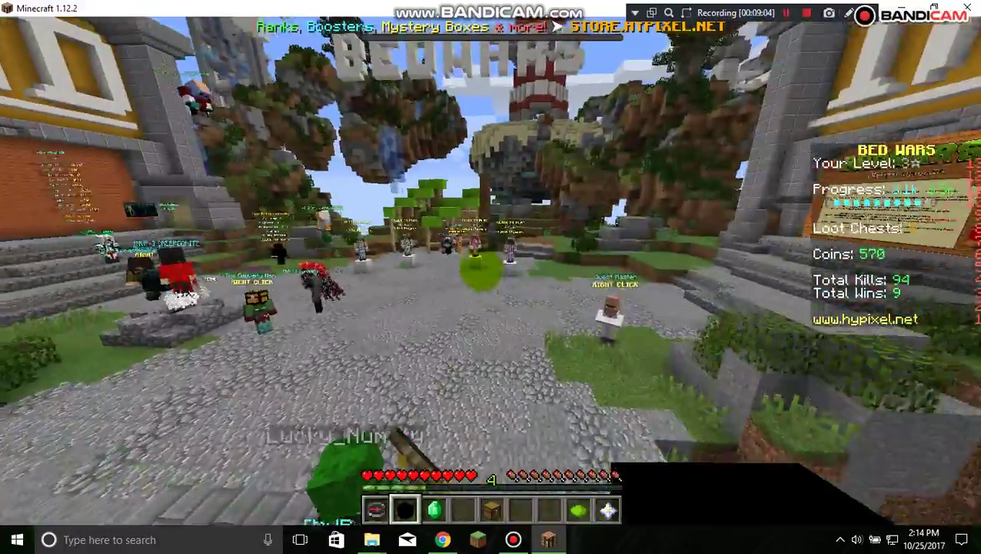
Step: Walk toward the Bed Wars game-mode characters and inspect the skin in front-facing third-person view while jumping and swinging the arm
key(1)
key(w)
scroll(490, 277, down, 3)
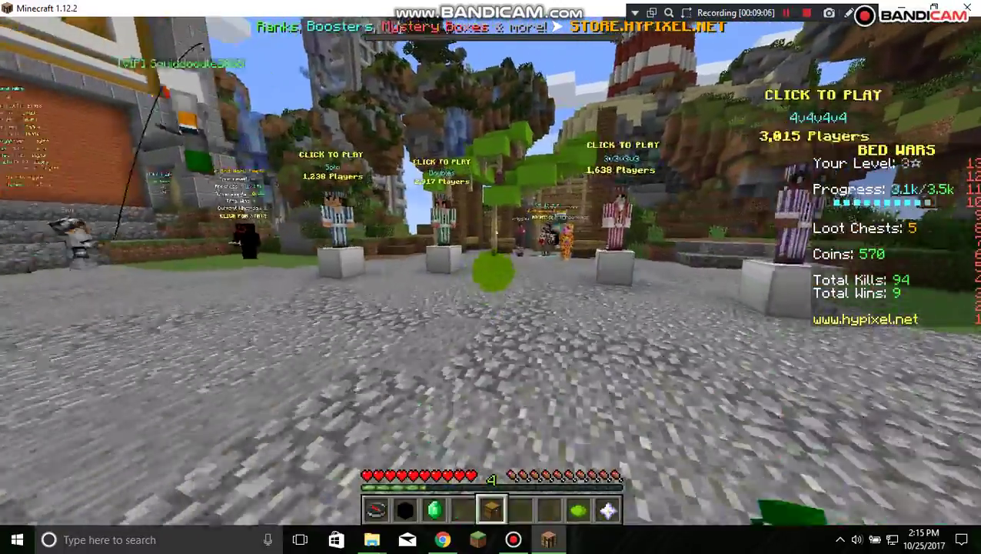
key(F5)
key(F5)
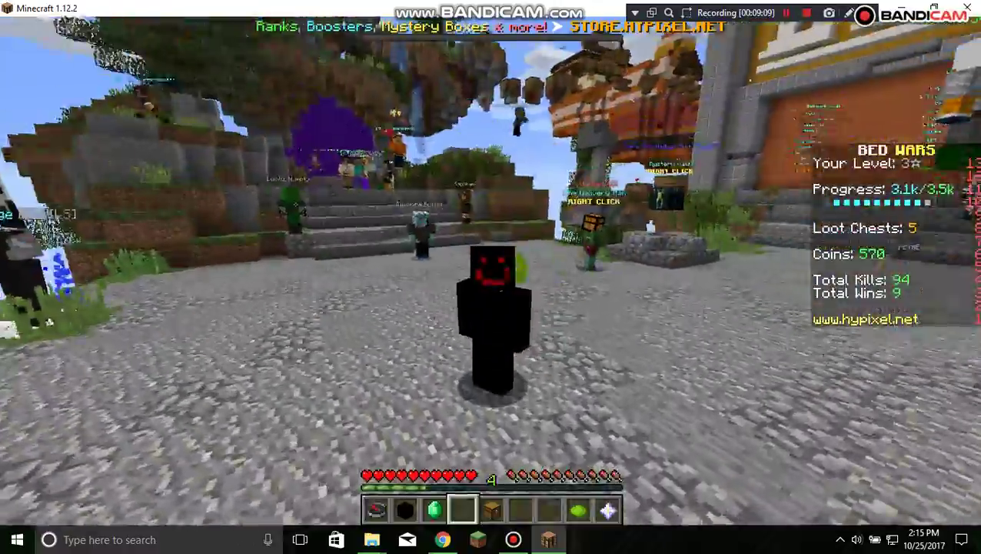
click(490, 274)
key(space)
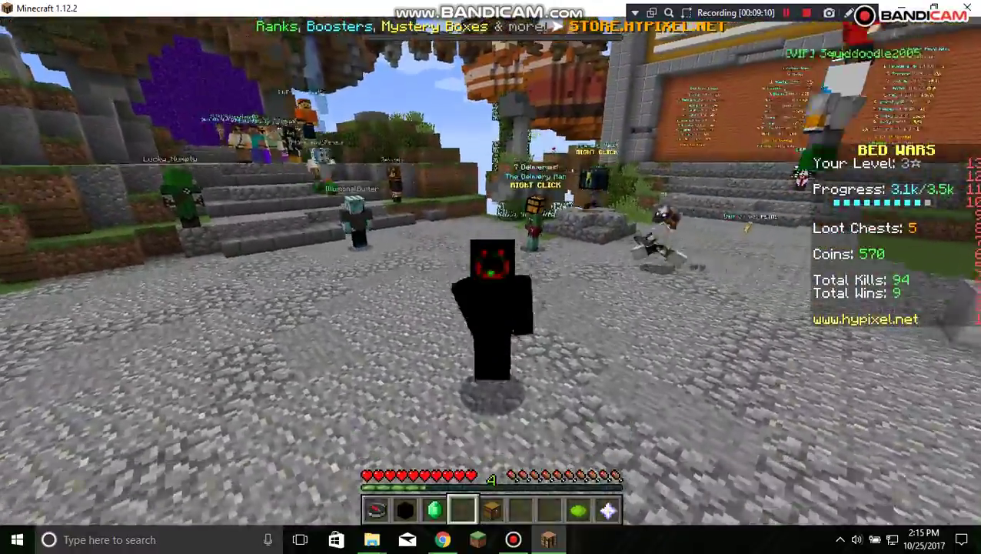
click(479, 283)
Step: Move the character across the Bed Wars lobby to its grassy edge in front-facing view to examine the skin in motion
key(w)
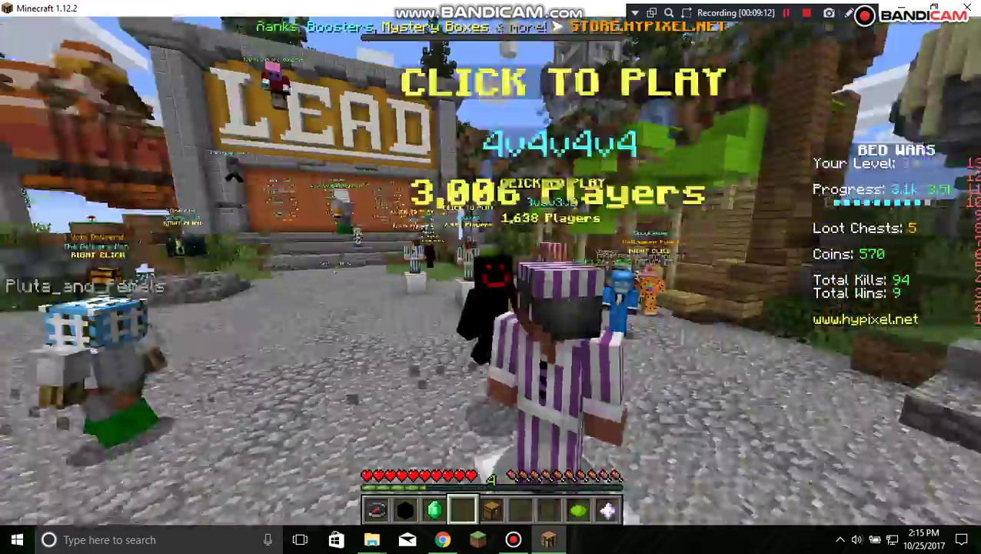
key(space)
key(w)
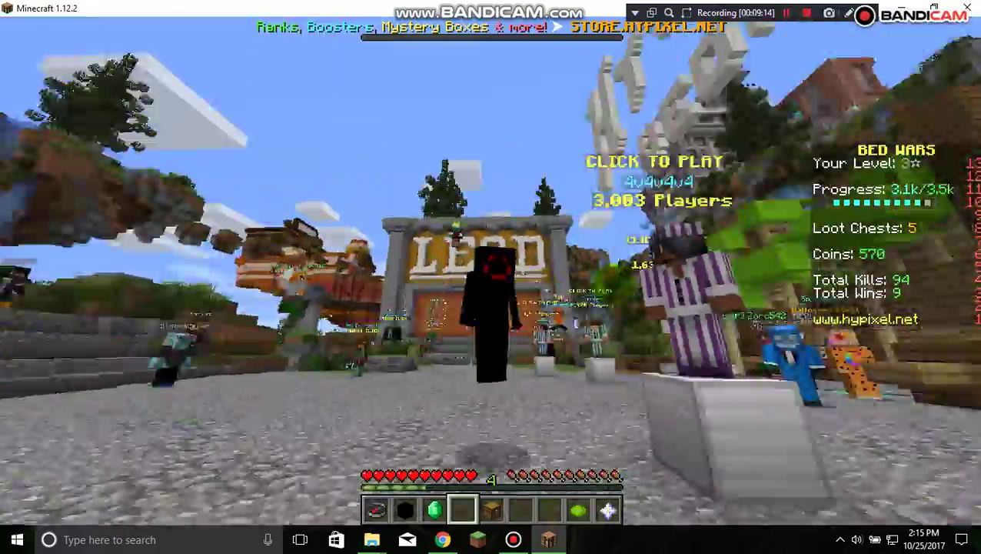
key(w)
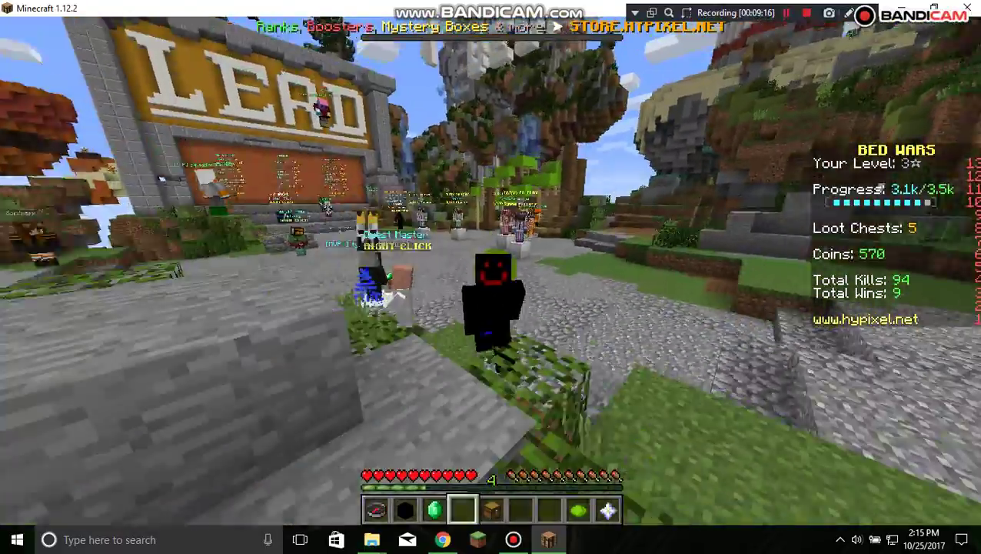
key(w)
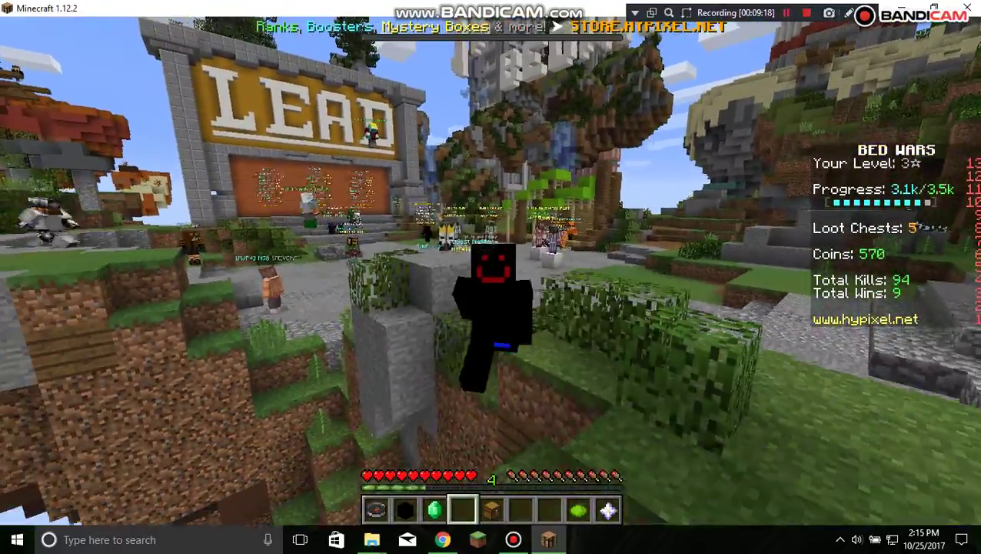
key(w)
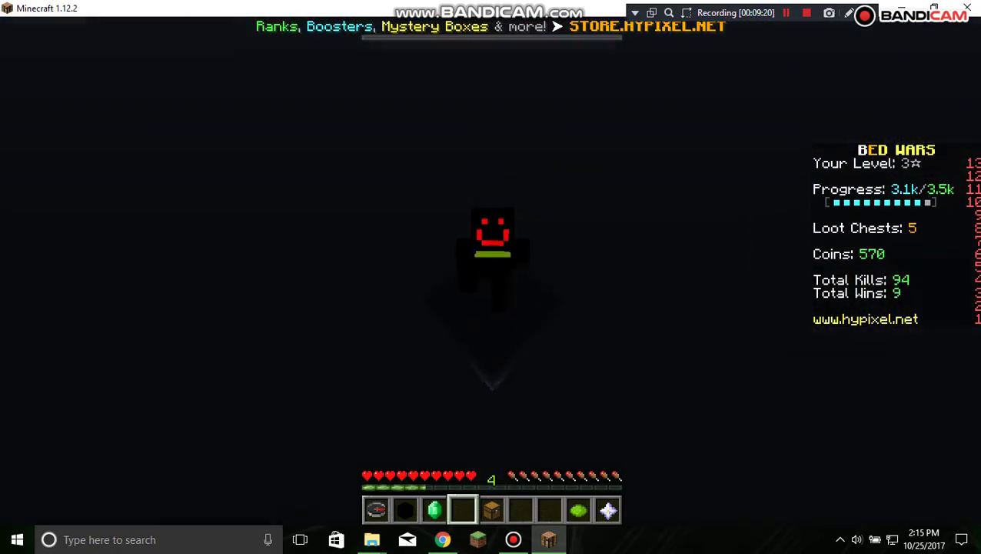